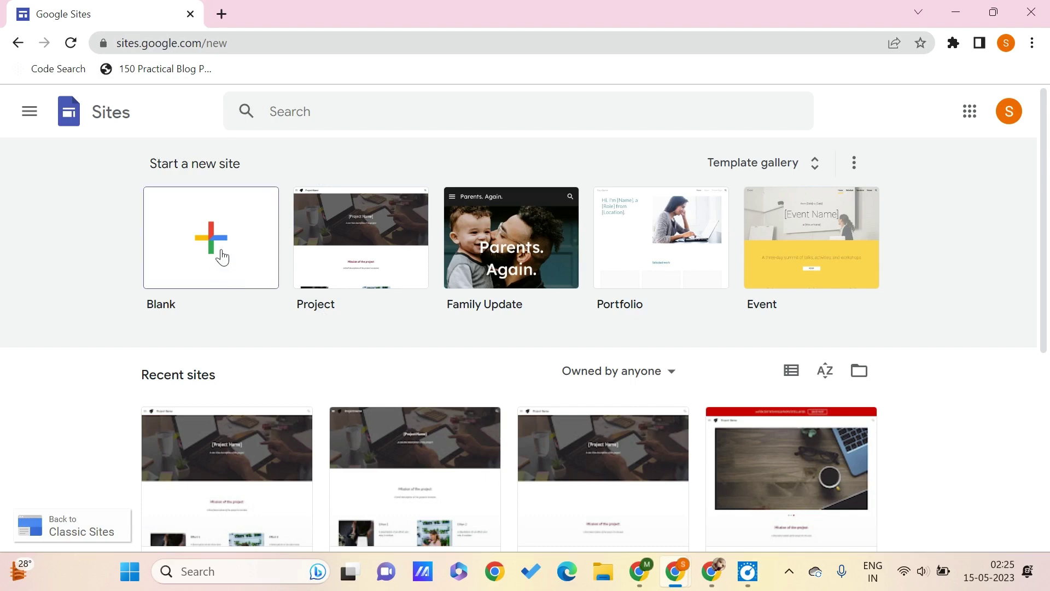
Create a new site from the Project template
{"action": "scroll", "coordinate": [223, 380], "scroll_direction": "down", "scroll_amount": 6}
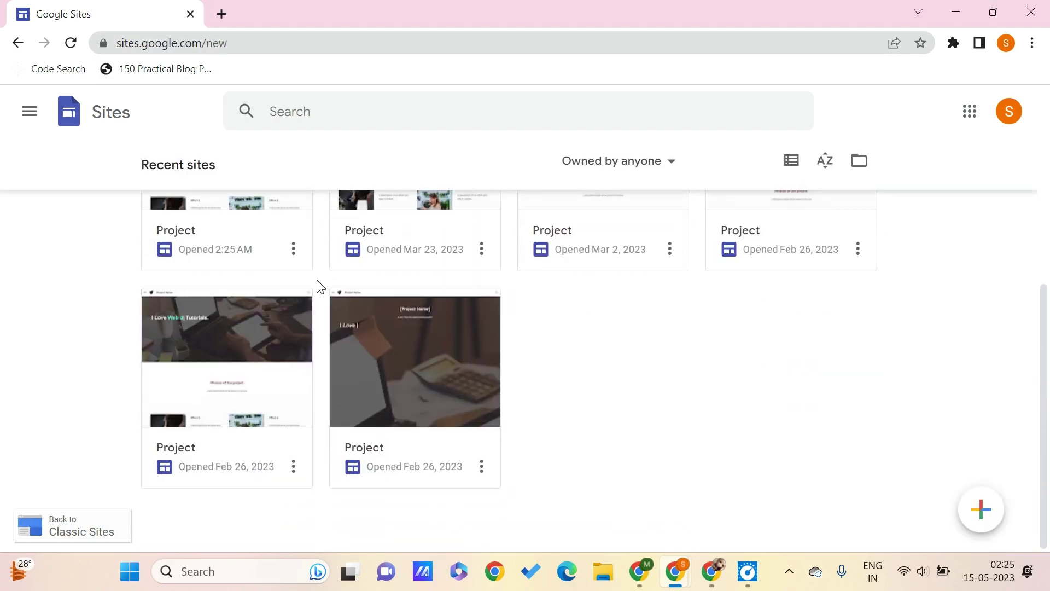
{"action": "scroll", "coordinate": [320, 286], "scroll_direction": "up", "scroll_amount": 6}
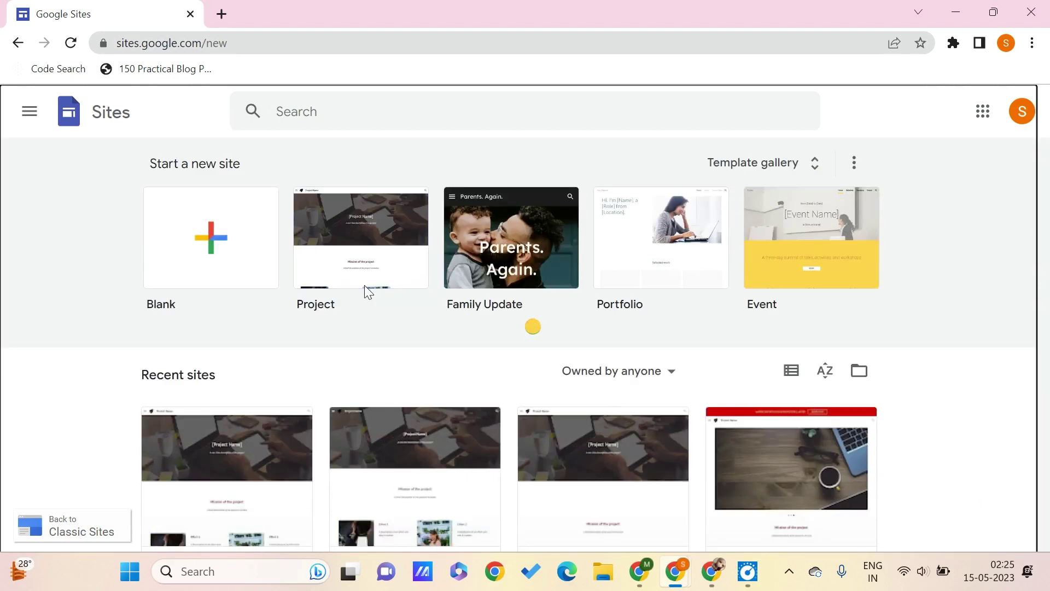
{"action": "left_click", "coordinate": [324, 306]}
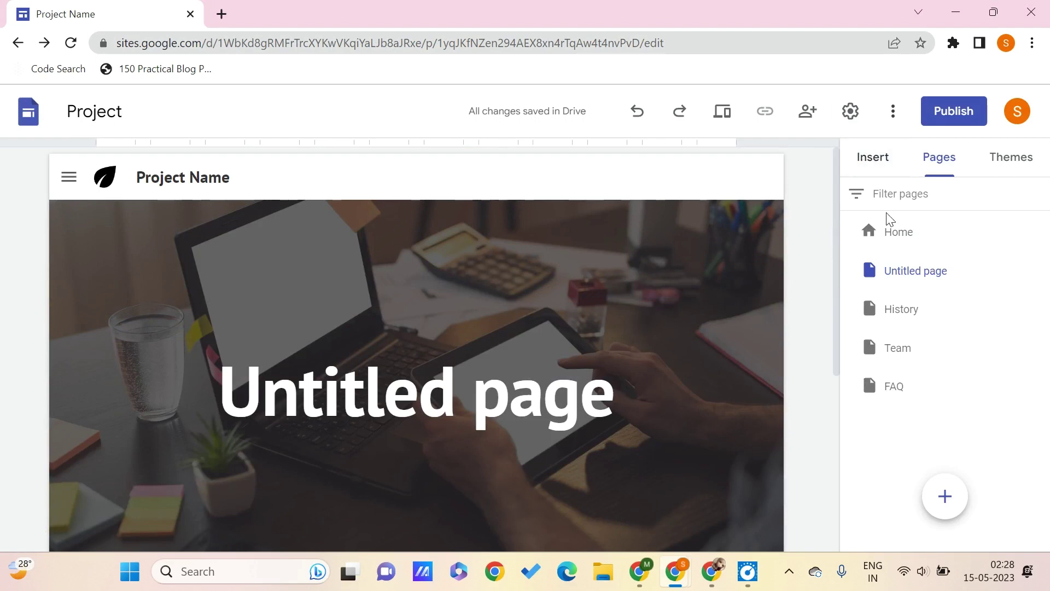
Add a new page named CONTACT to the site
{"action": "mouse_move", "coordinate": [942, 497]}
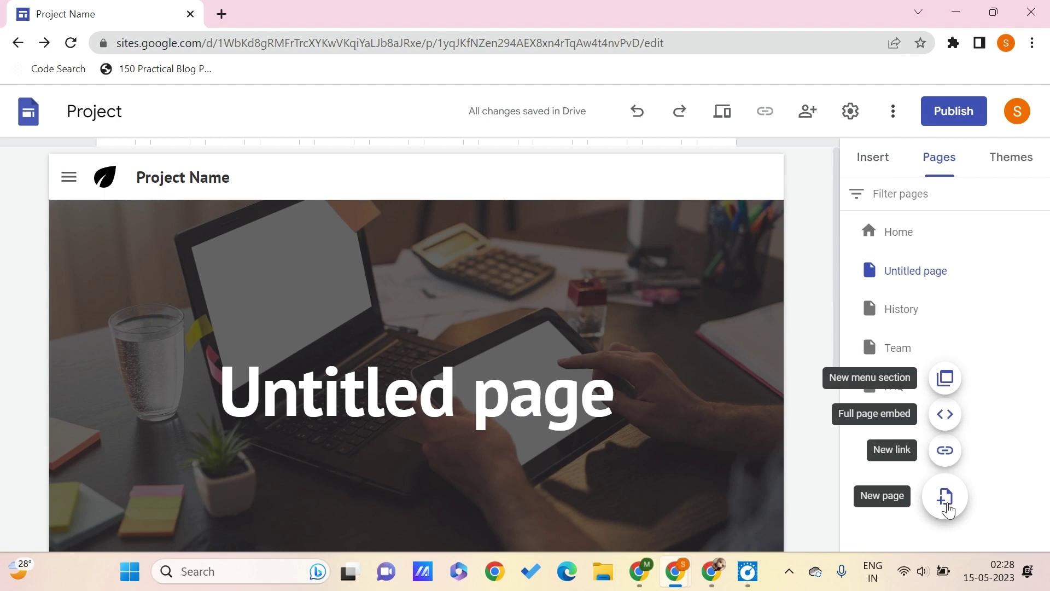
{"action": "left_click", "coordinate": [945, 497]}
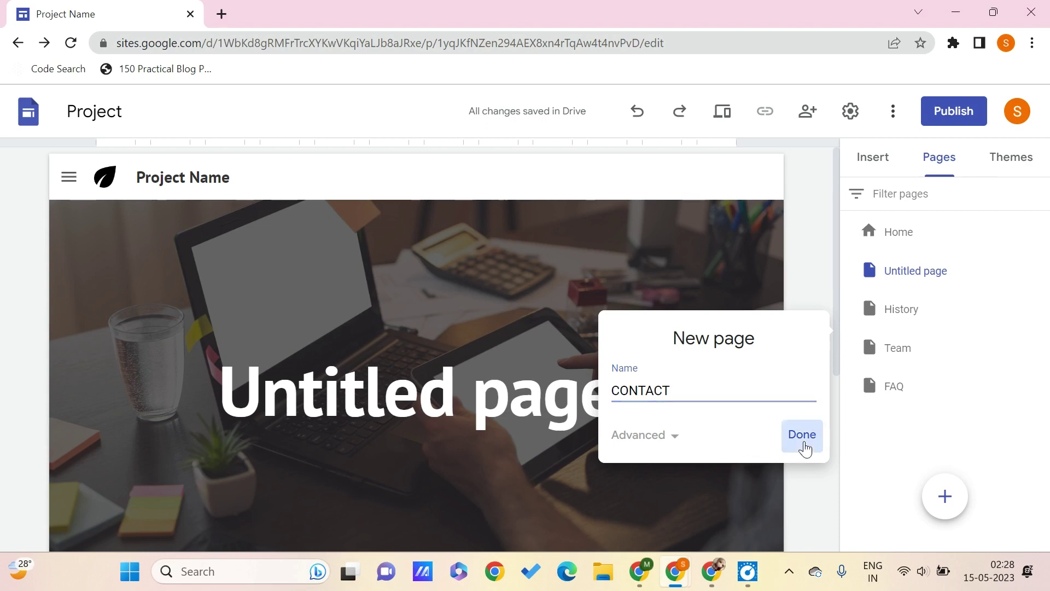
{"action": "left_click", "coordinate": [802, 437]}
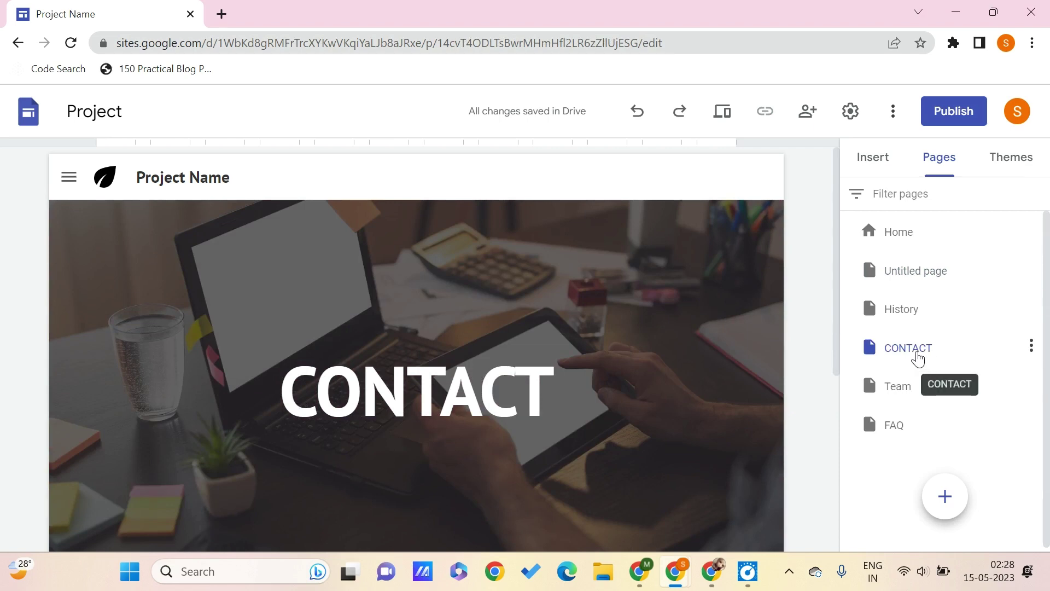
Try nesting CONTACT under Untitled page, return it to the top level, and preview the navigation menu
{"action": "mouse_move", "coordinate": [916, 351]}
{"action": "left_mouse_down"}
{"action": "mouse_move", "coordinate": [909, 303]}
{"action": "mouse_move", "coordinate": [914, 352]}
{"action": "left_mouse_up"}
{"action": "left_click_drag", "start_coordinate": [894, 348], "coordinate": [909, 271]}
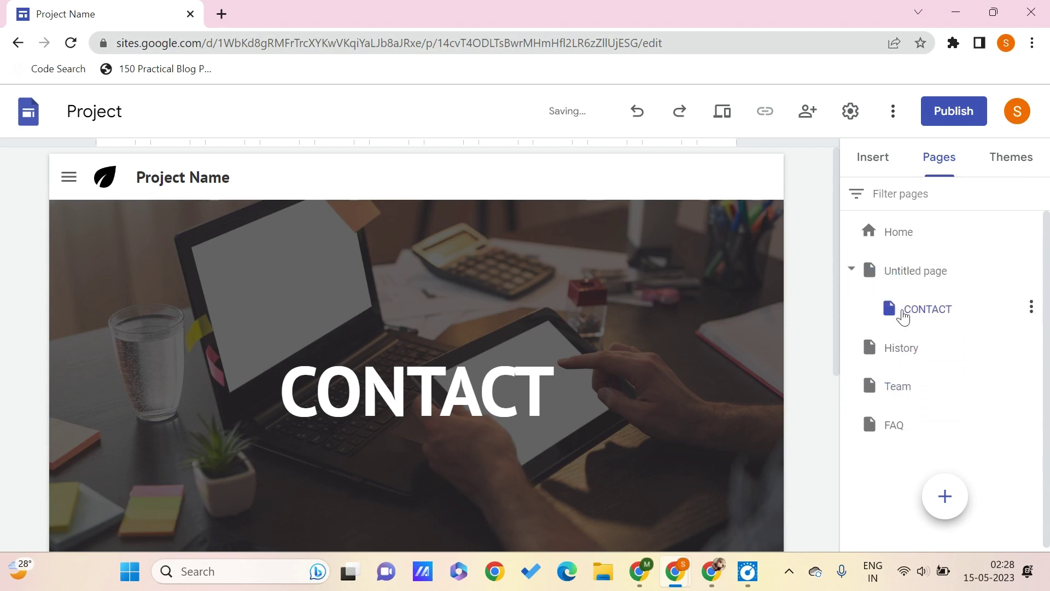
{"action": "left_click_drag", "start_coordinate": [911, 330], "coordinate": [886, 334]}
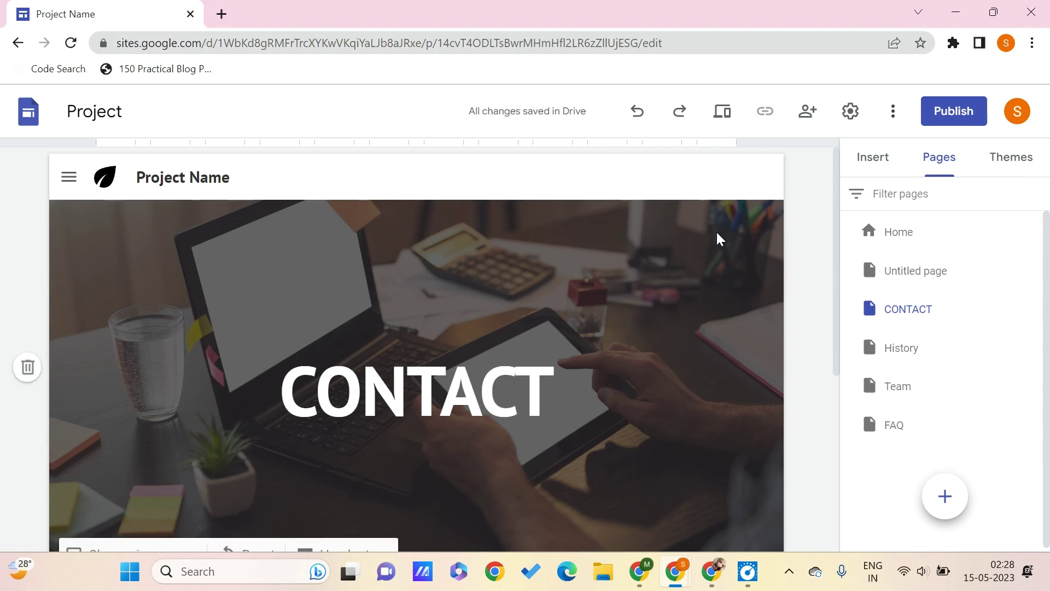
{"action": "left_click", "coordinate": [68, 177]}
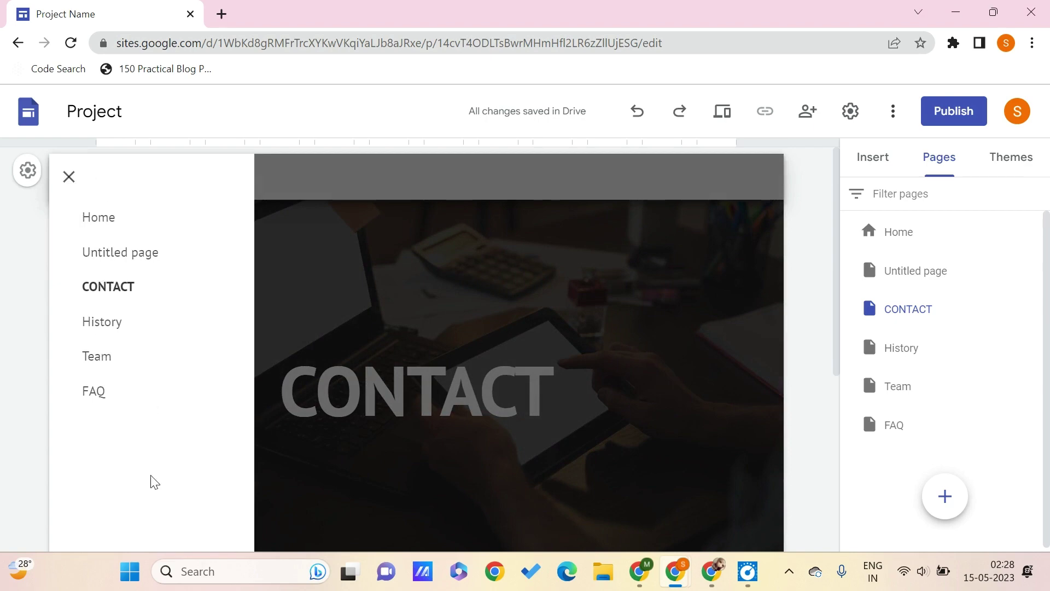
Move CONTACT below Team, just above FAQ, and confirm that order in the navigation menu
{"action": "left_click_drag", "start_coordinate": [931, 318], "coordinate": [932, 414]}
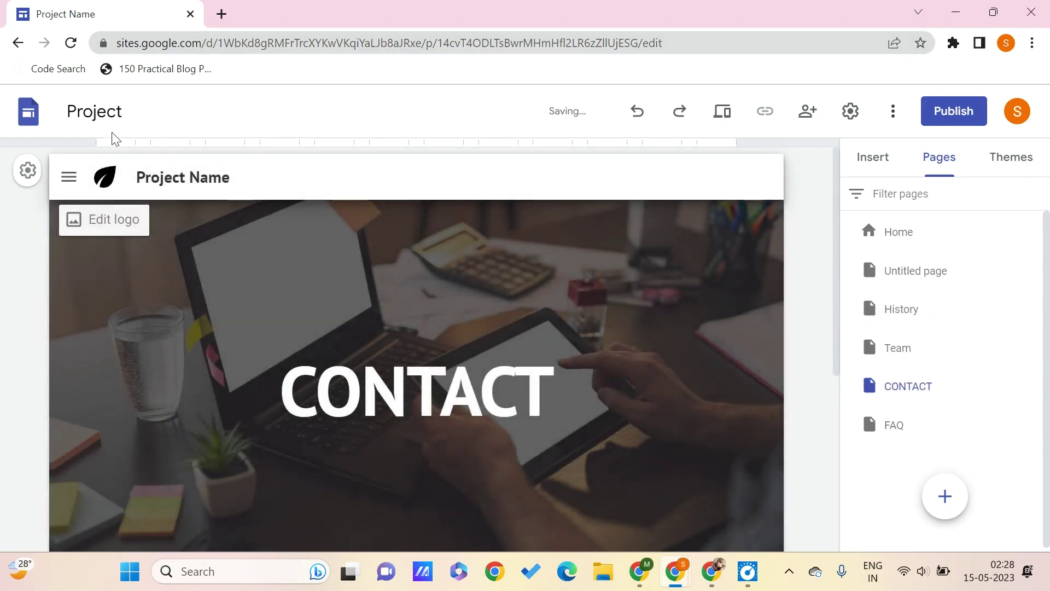
{"action": "left_click", "coordinate": [68, 177]}
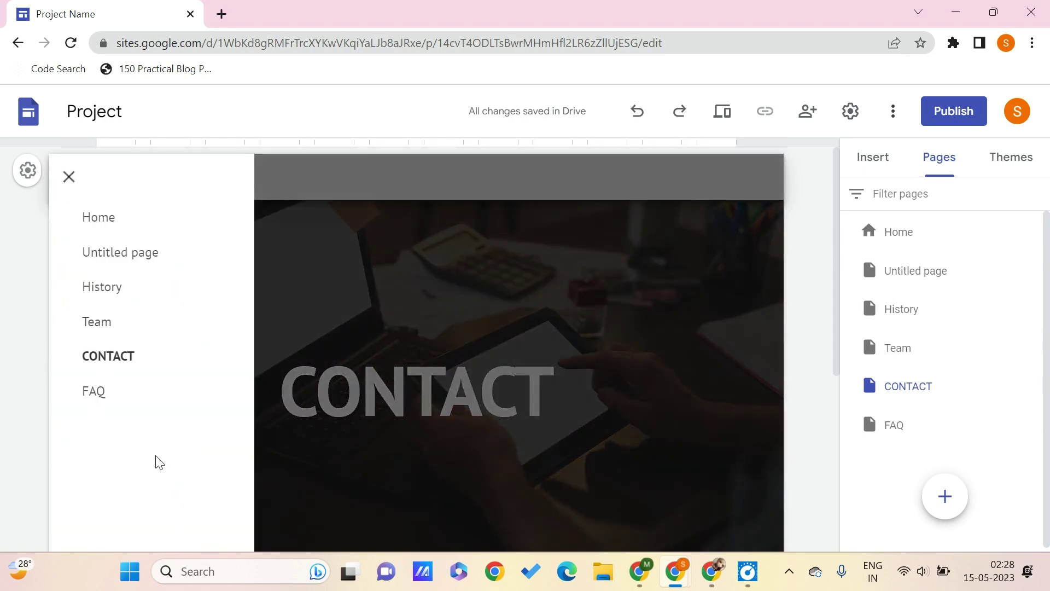
{"action": "left_click", "coordinate": [446, 375]}
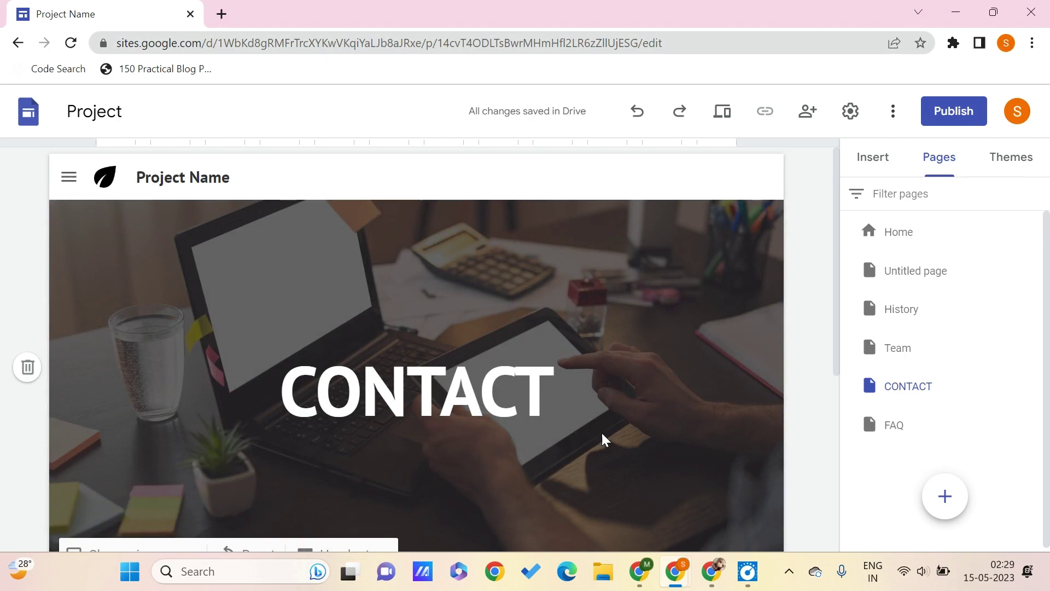
{"action": "scroll", "coordinate": [598, 322], "scroll_direction": "down", "scroll_amount": 5}
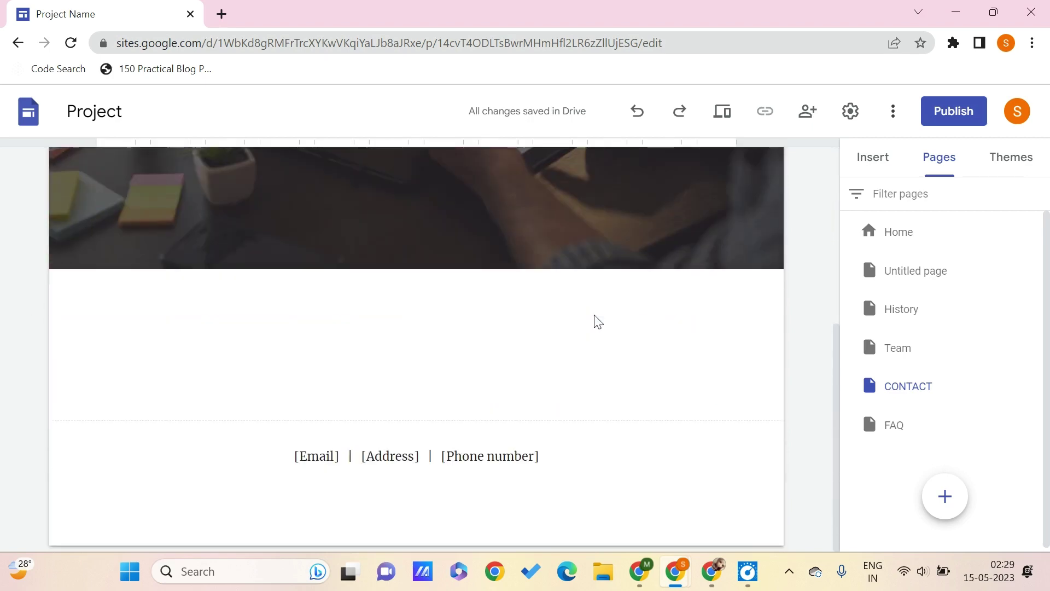
{"action": "scroll", "coordinate": [490, 361], "scroll_direction": "up", "scroll_amount": 5}
{"action": "scroll", "coordinate": [366, 353], "scroll_direction": "down", "scroll_amount": 1}
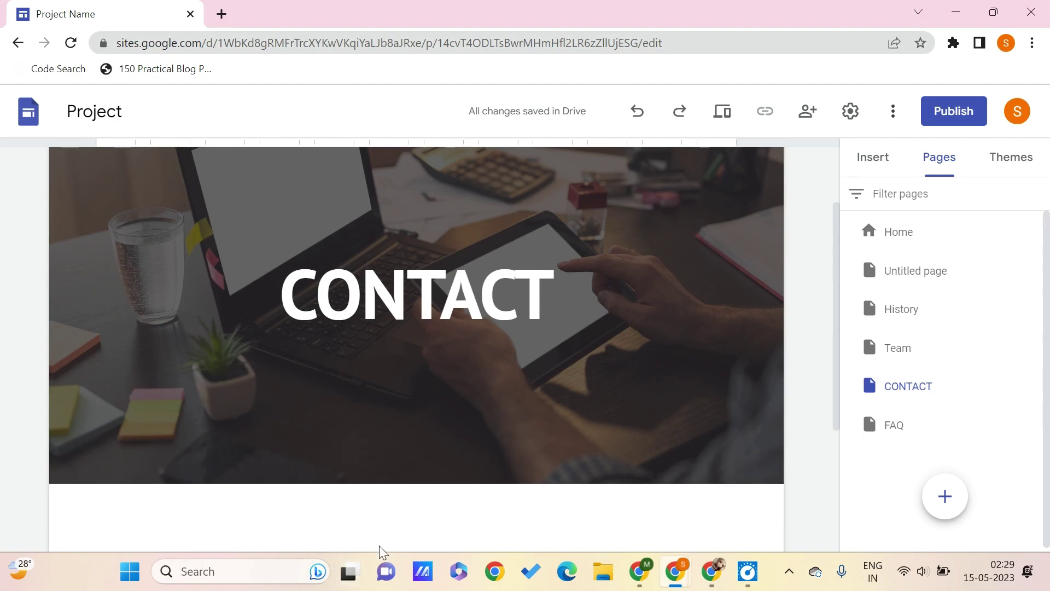
{"action": "scroll", "coordinate": [419, 310], "scroll_direction": "down", "scroll_amount": 4}
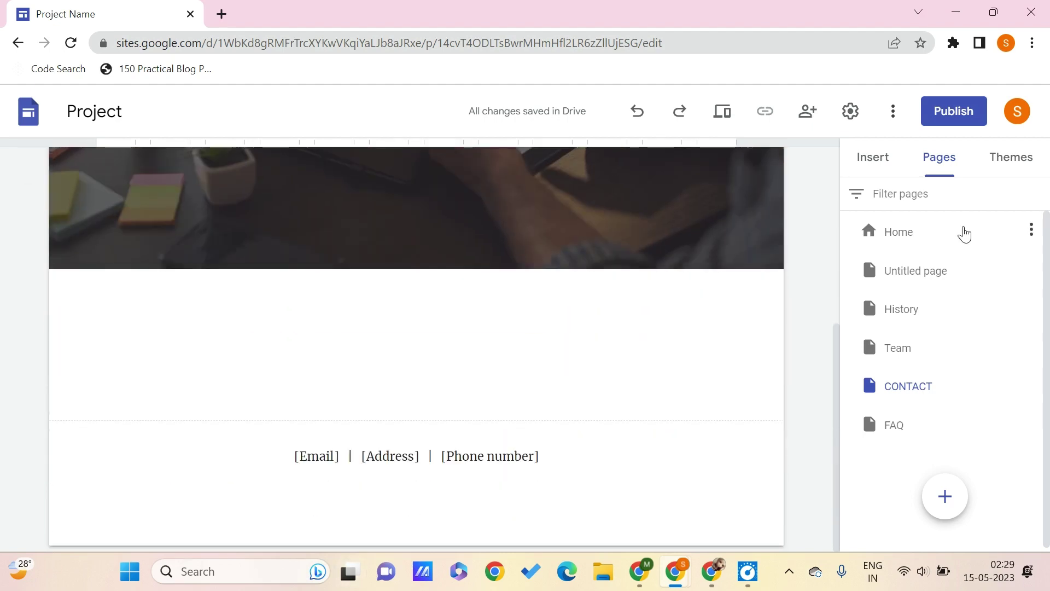
{"action": "left_click", "coordinate": [864, 167]}
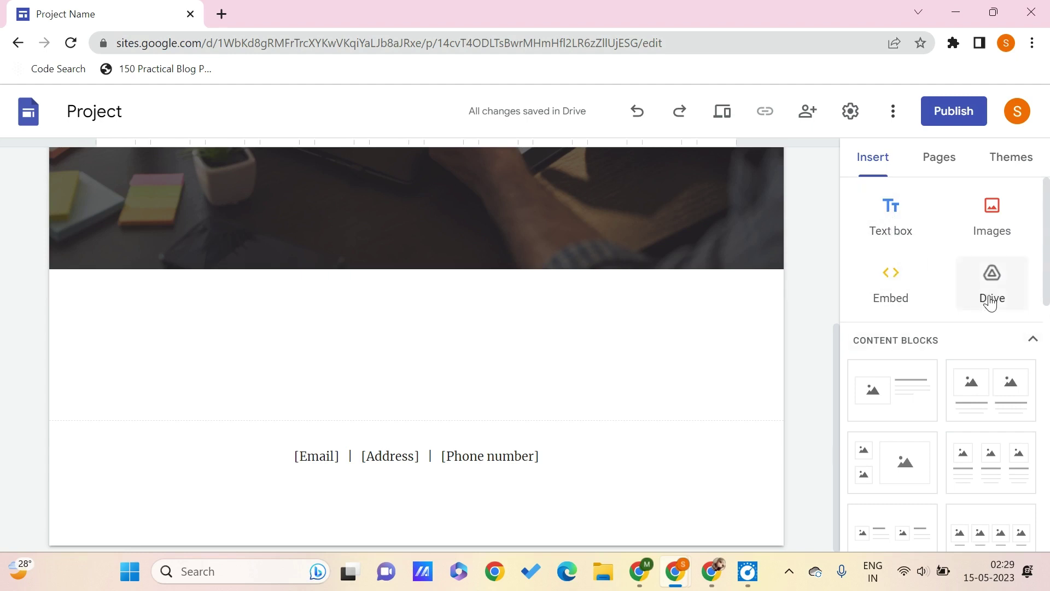
{"action": "scroll", "coordinate": [961, 359], "scroll_direction": "down", "scroll_amount": 5}
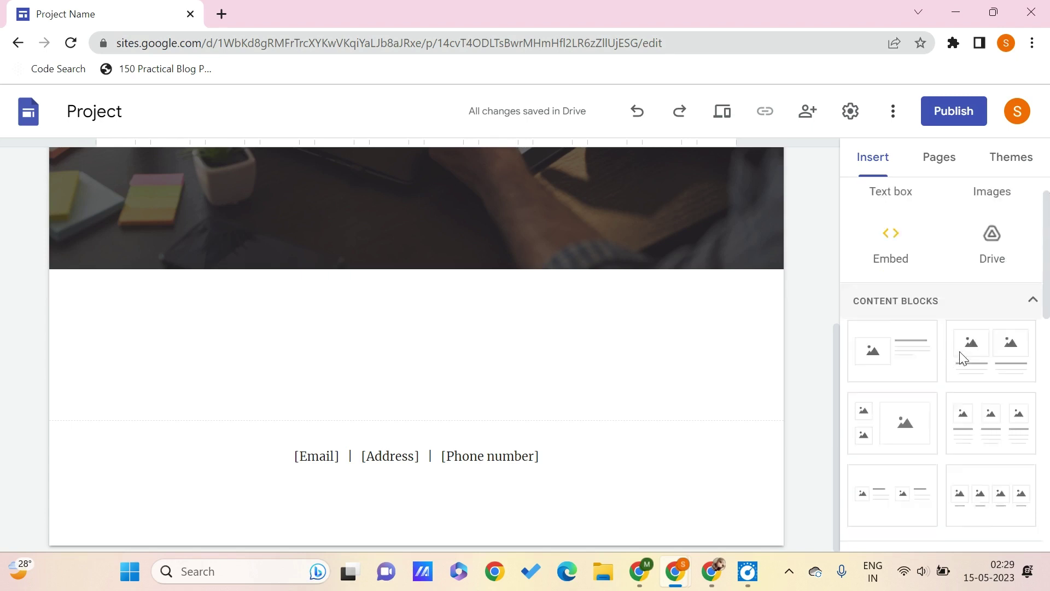
{"action": "scroll", "coordinate": [959, 355], "scroll_direction": "up", "scroll_amount": 2}
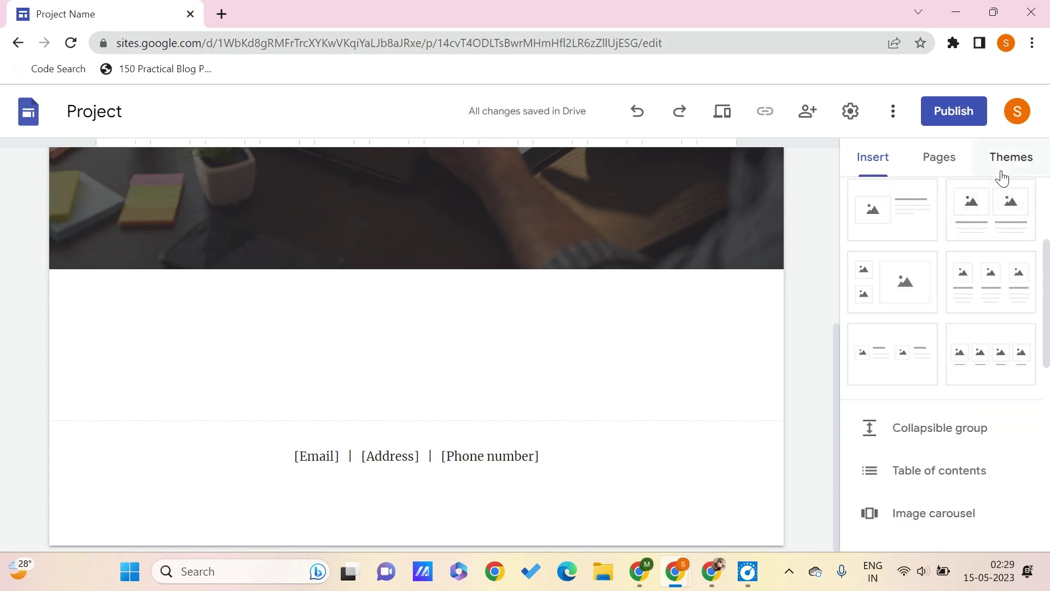
{"action": "scroll", "coordinate": [968, 302], "scroll_direction": "down", "scroll_amount": 3}
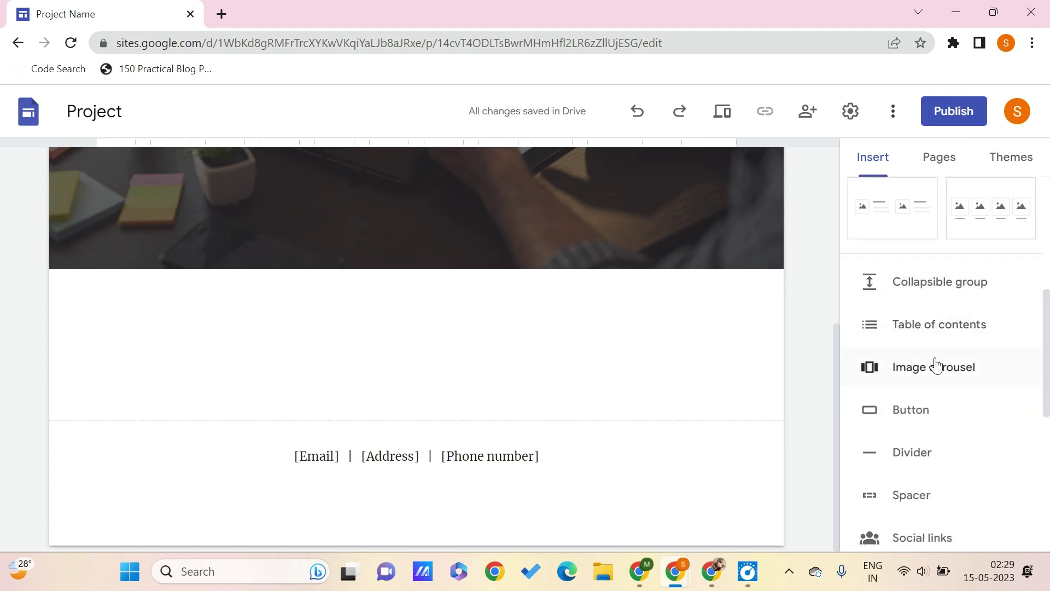
{"action": "scroll", "coordinate": [943, 380], "scroll_direction": "down", "scroll_amount": 2}
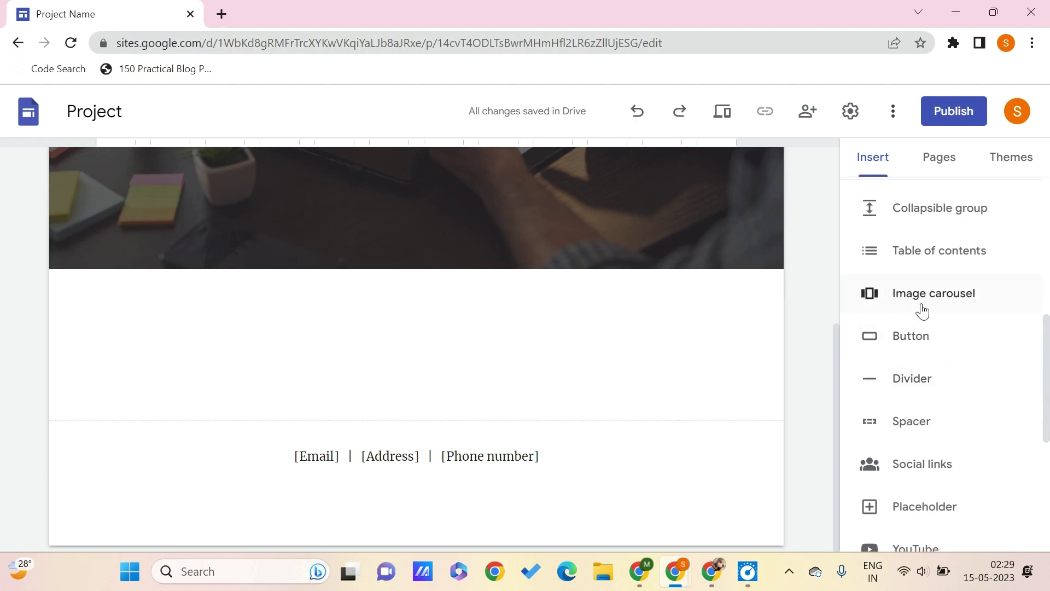
{"action": "scroll", "coordinate": [877, 473], "scroll_direction": "down", "scroll_amount": 2}
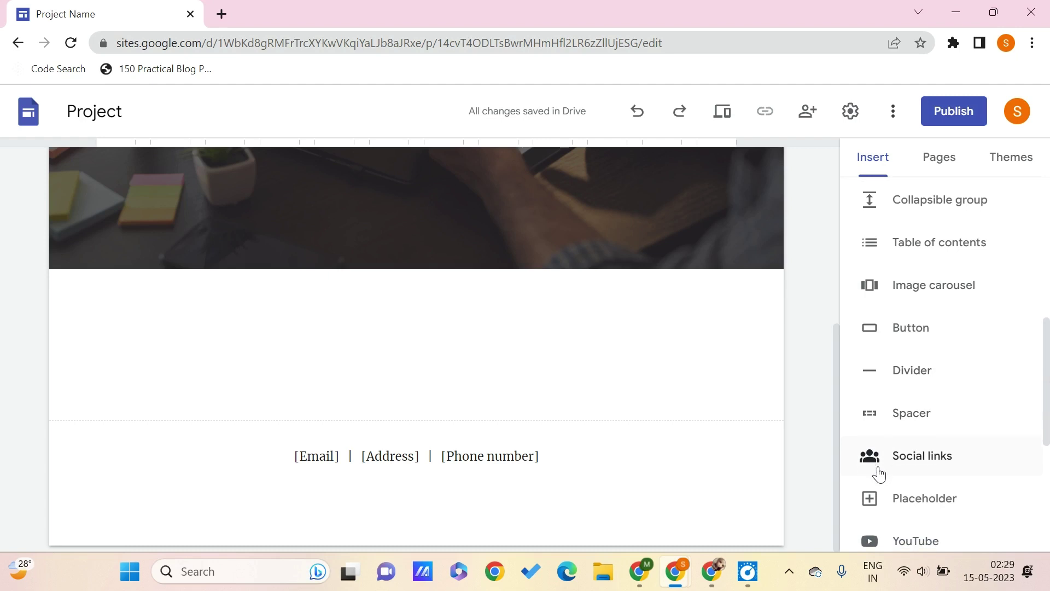
{"action": "scroll", "coordinate": [878, 474], "scroll_direction": "down", "scroll_amount": 3}
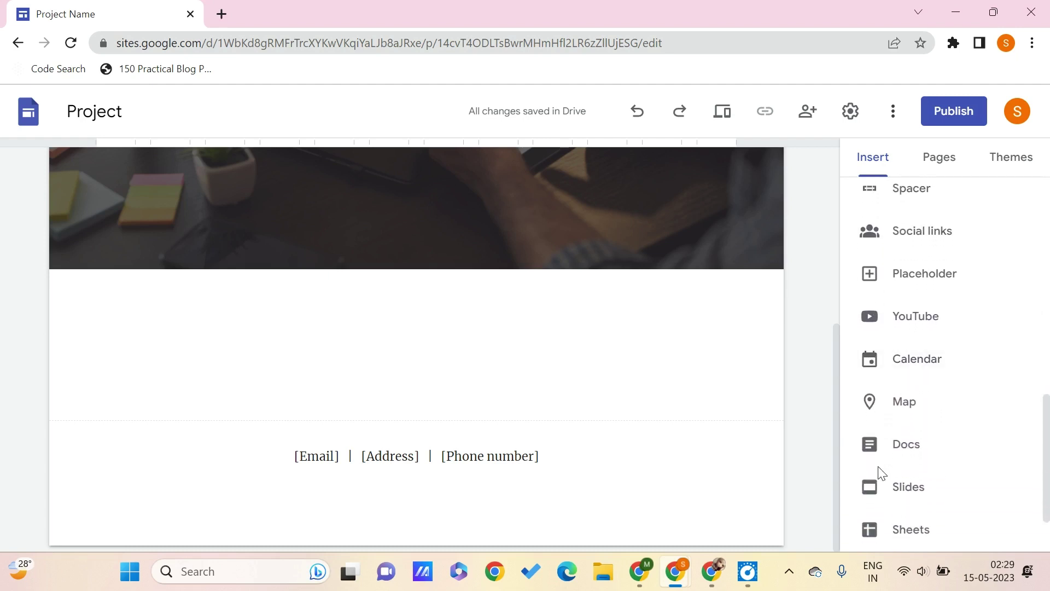
{"action": "scroll", "coordinate": [880, 474], "scroll_direction": "down", "scroll_amount": 1}
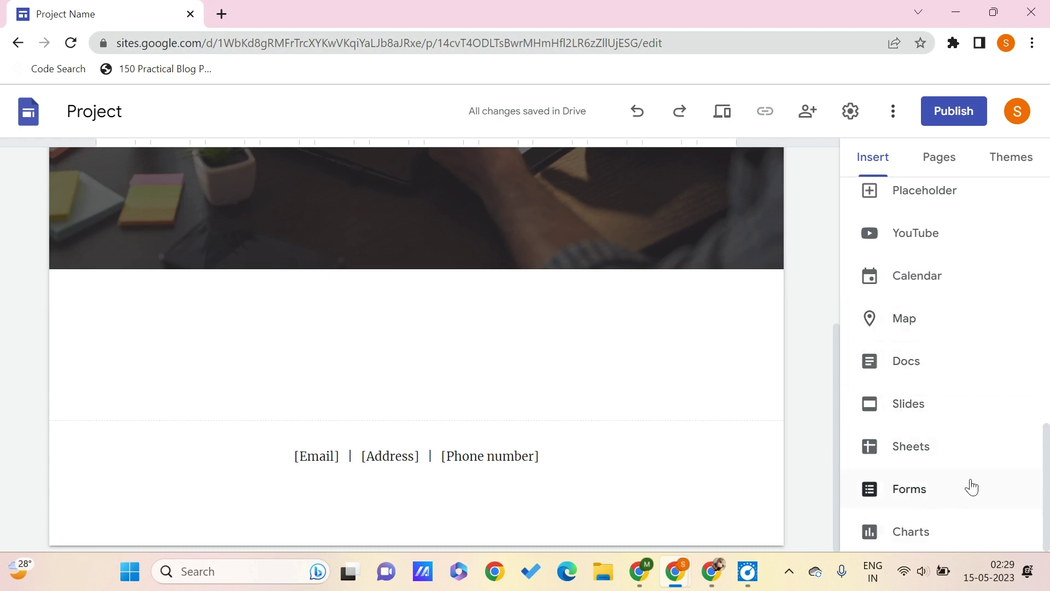
{"action": "left_click", "coordinate": [938, 160]}
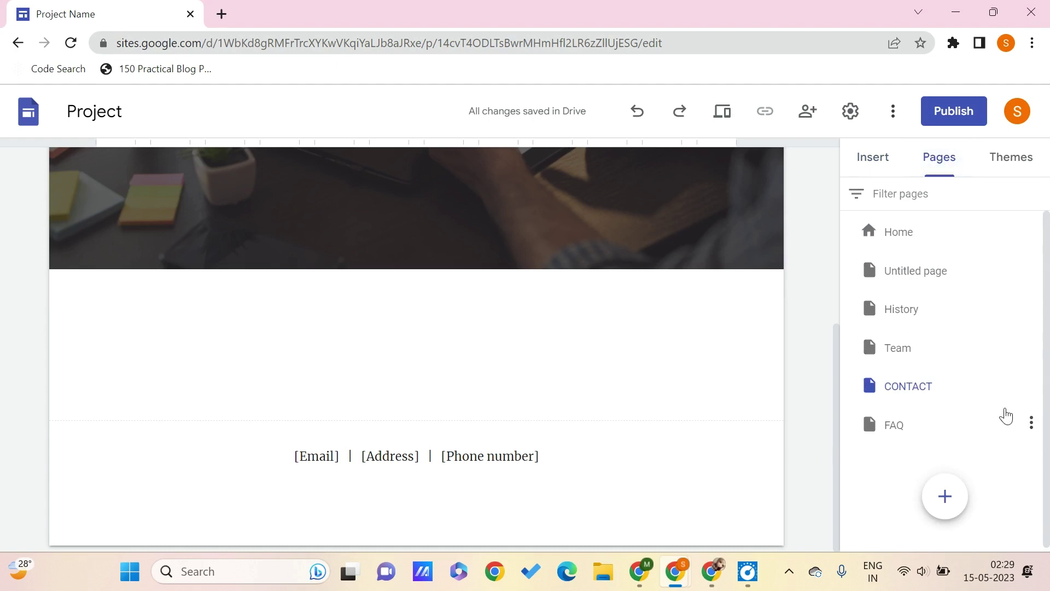
Create the HYD CONTACT subpage under CONTACT, then drag Untitled page onto History as its subpage
{"action": "left_click", "coordinate": [1032, 389]}
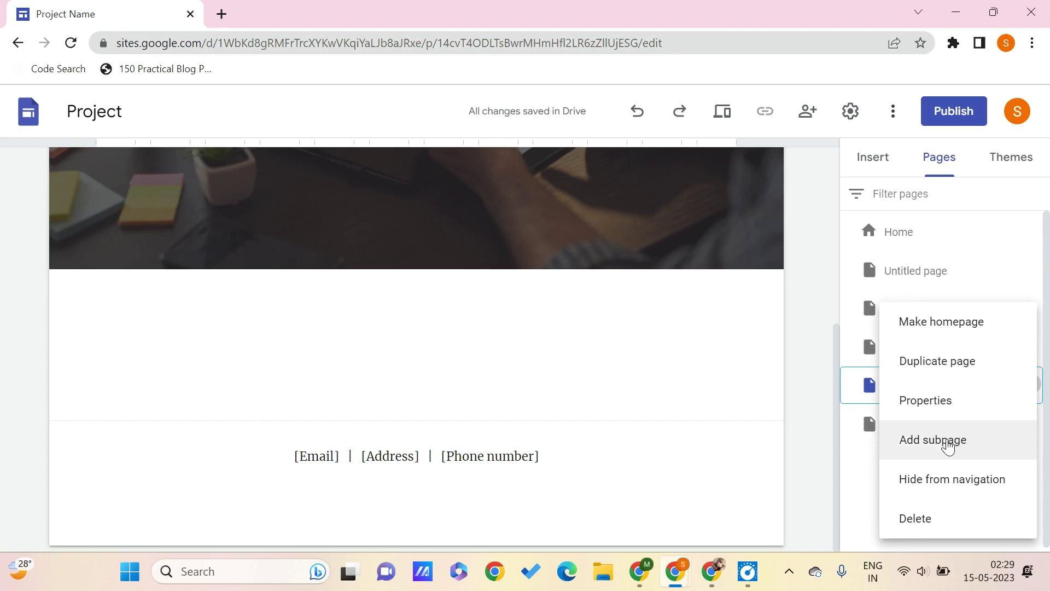
{"action": "left_click", "coordinate": [950, 444]}
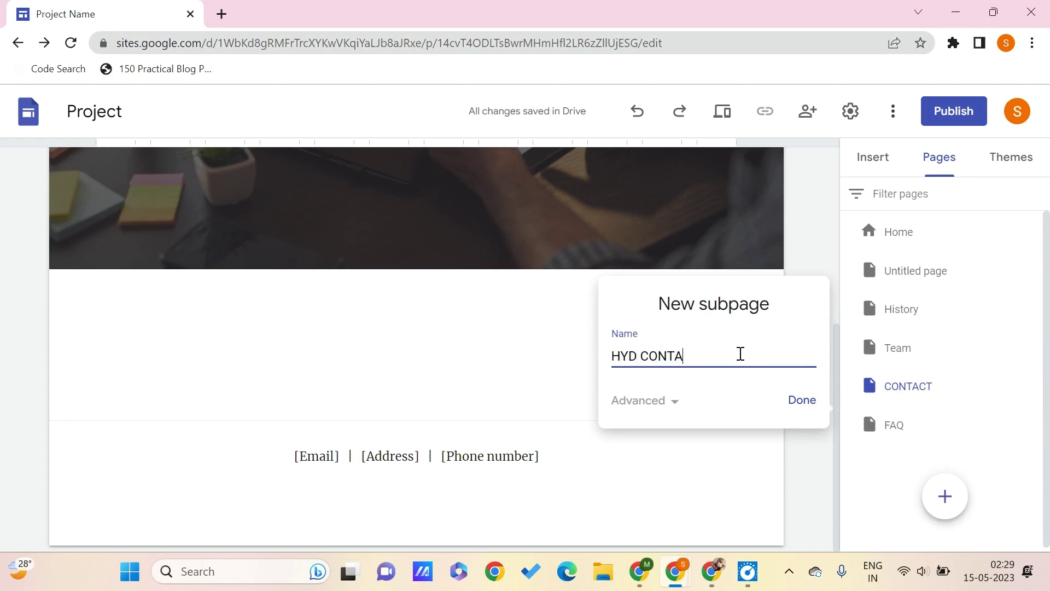
{"action": "left_click", "coordinate": [800, 401]}
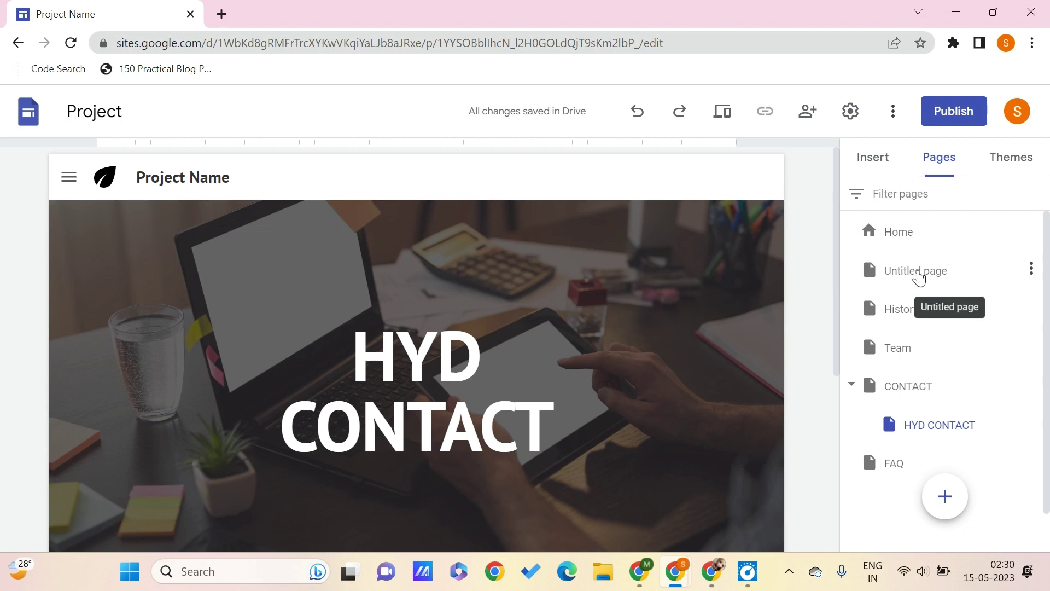
{"action": "left_click_drag", "start_coordinate": [919, 278], "coordinate": [948, 313]}
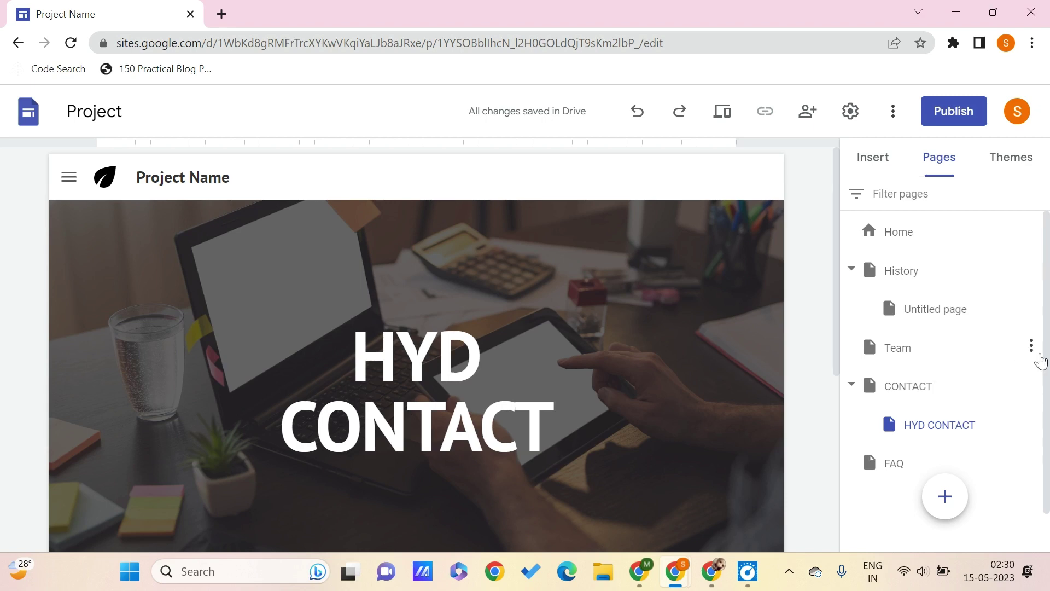
Duplicate the Team page as Copy of Team
{"action": "left_click", "coordinate": [1032, 346]}
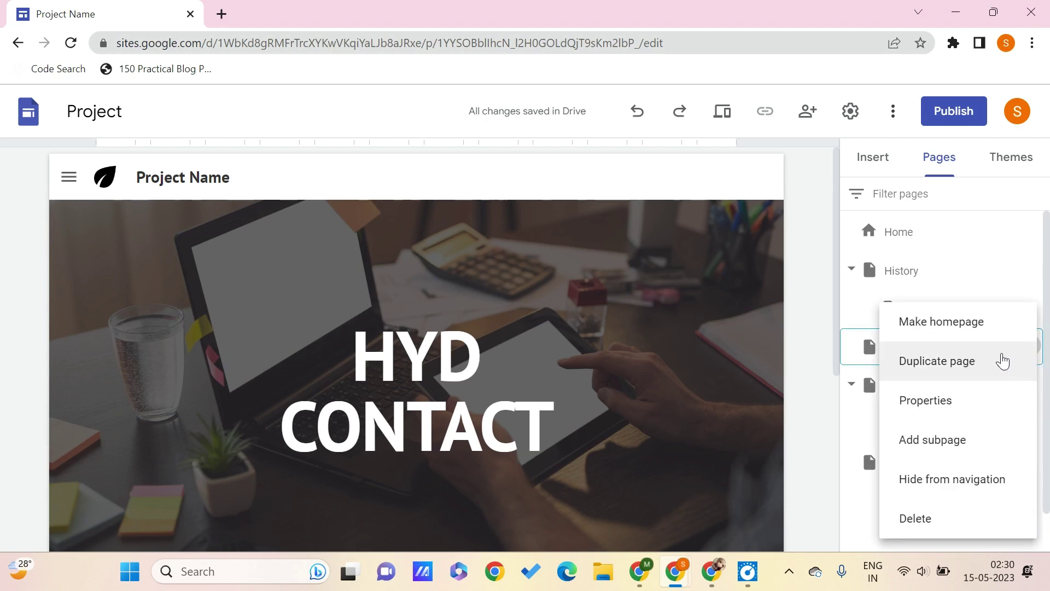
{"action": "left_click", "coordinate": [1008, 360]}
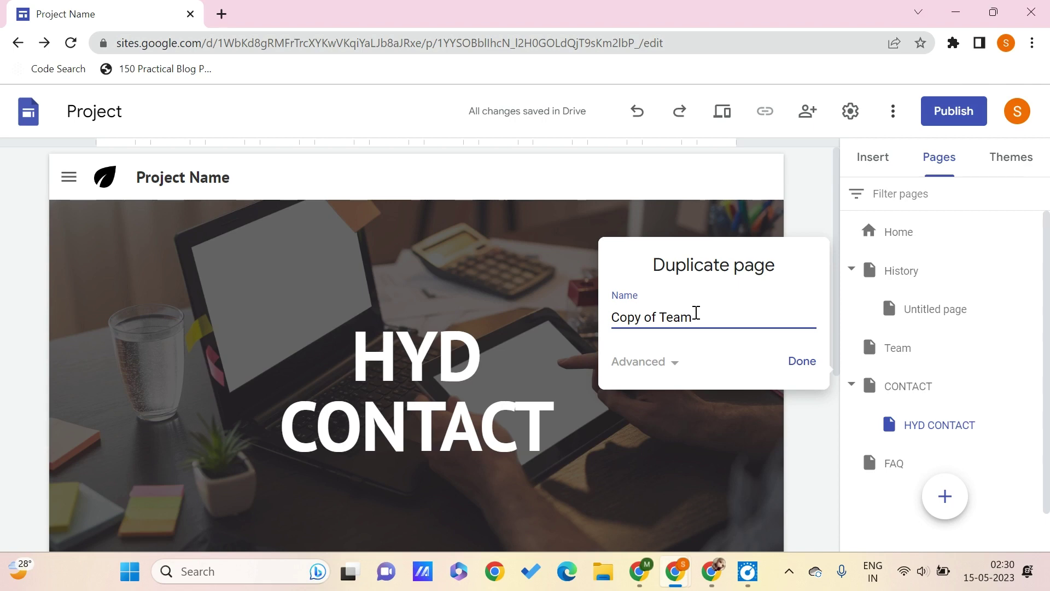
{"action": "left_click", "coordinate": [802, 362]}
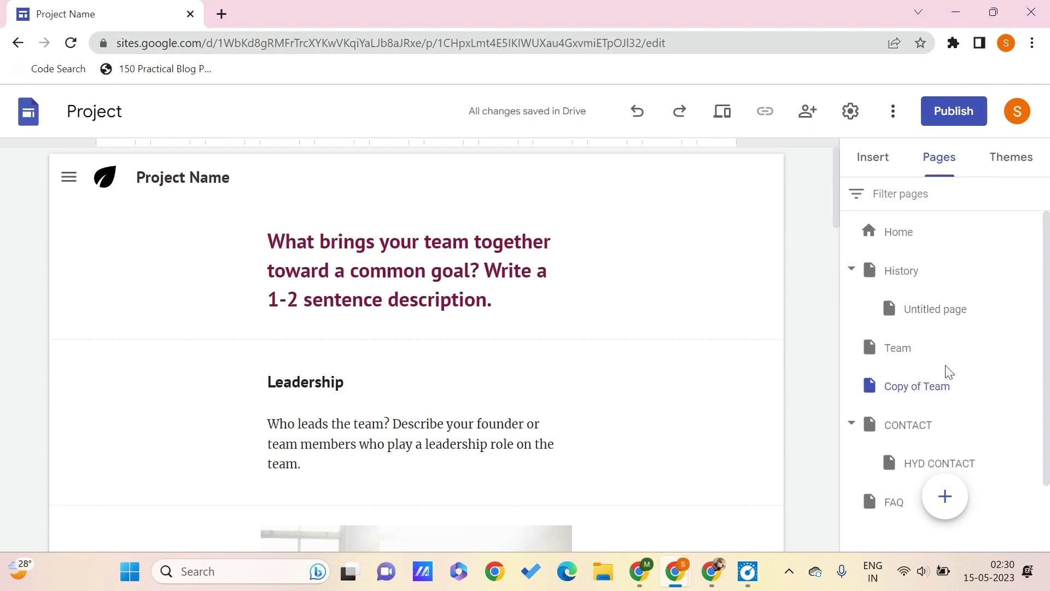
View the original Team page, then open Copy of Team and scroll through it
{"action": "left_click", "coordinate": [914, 355]}
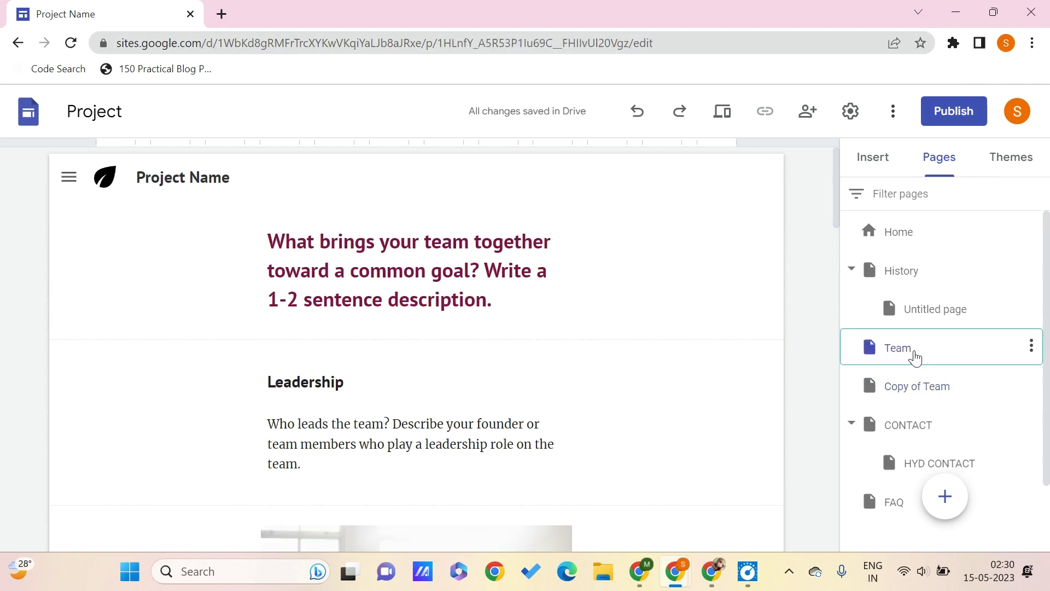
{"action": "left_click", "coordinate": [896, 376]}
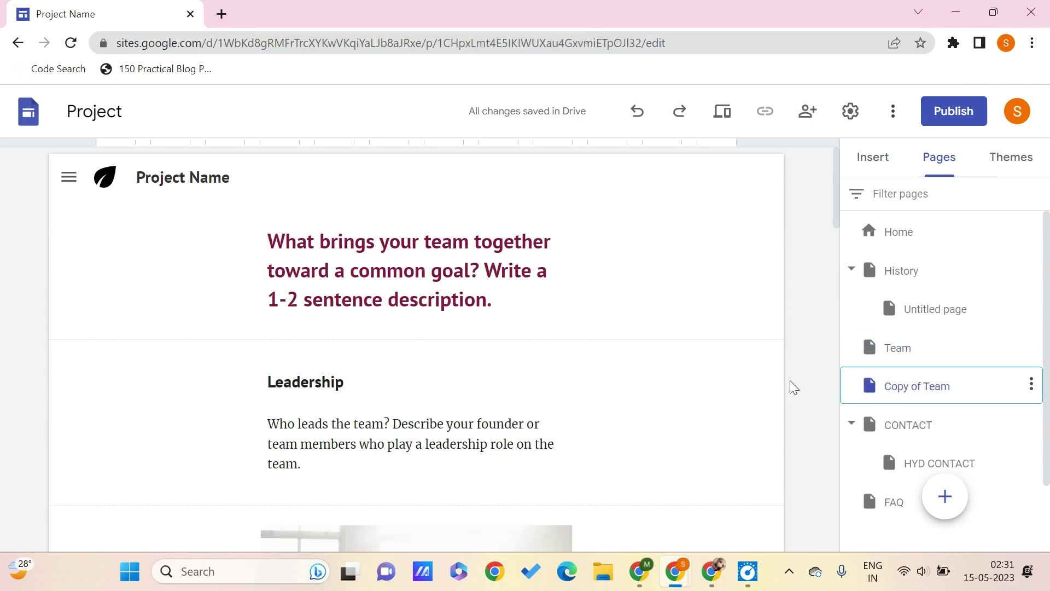
{"action": "scroll", "coordinate": [733, 316], "scroll_direction": "down", "scroll_amount": 3}
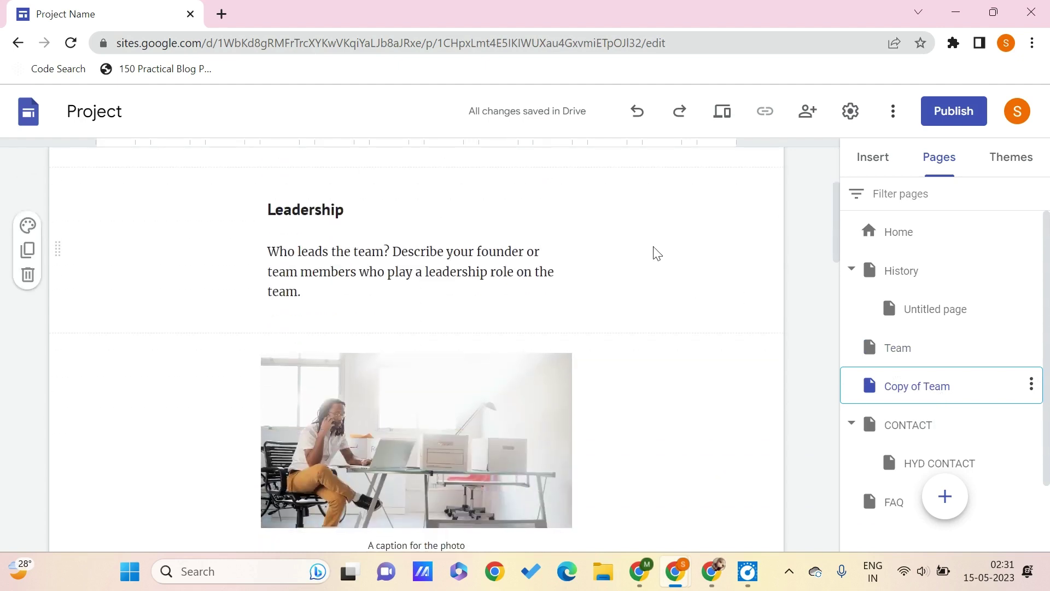
{"action": "scroll", "coordinate": [657, 252], "scroll_direction": "down", "scroll_amount": 1}
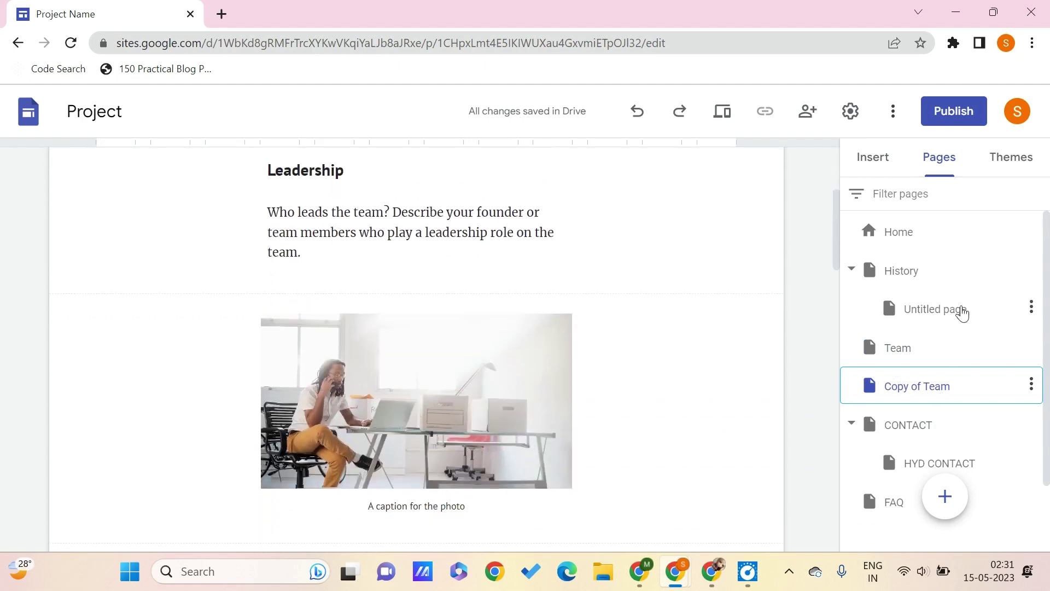
{"action": "scroll", "coordinate": [976, 270], "scroll_direction": "down", "scroll_amount": 2}
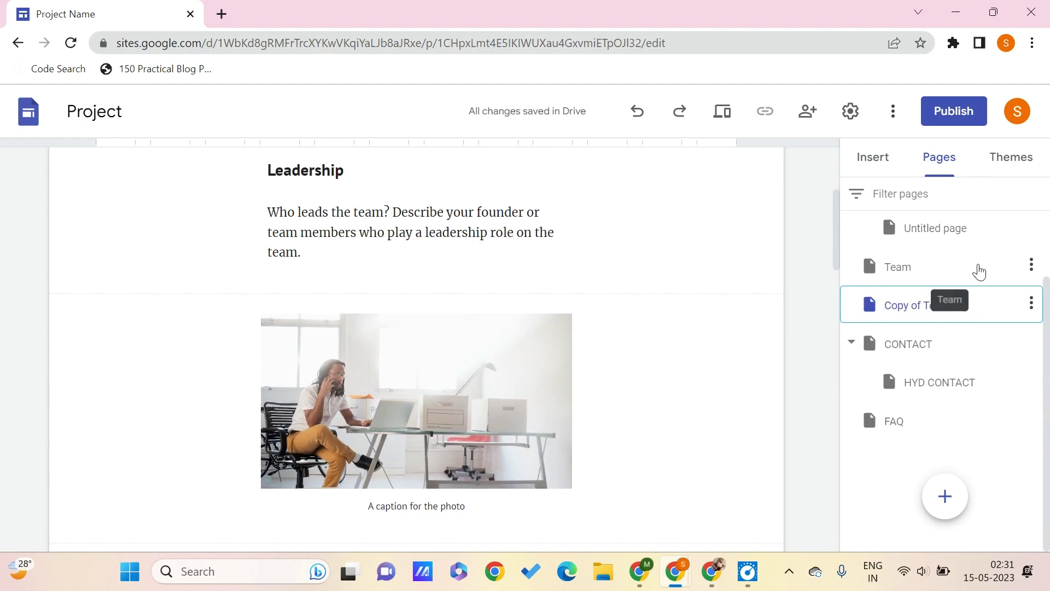
{"action": "scroll", "coordinate": [885, 350], "scroll_direction": "up", "scroll_amount": 2}
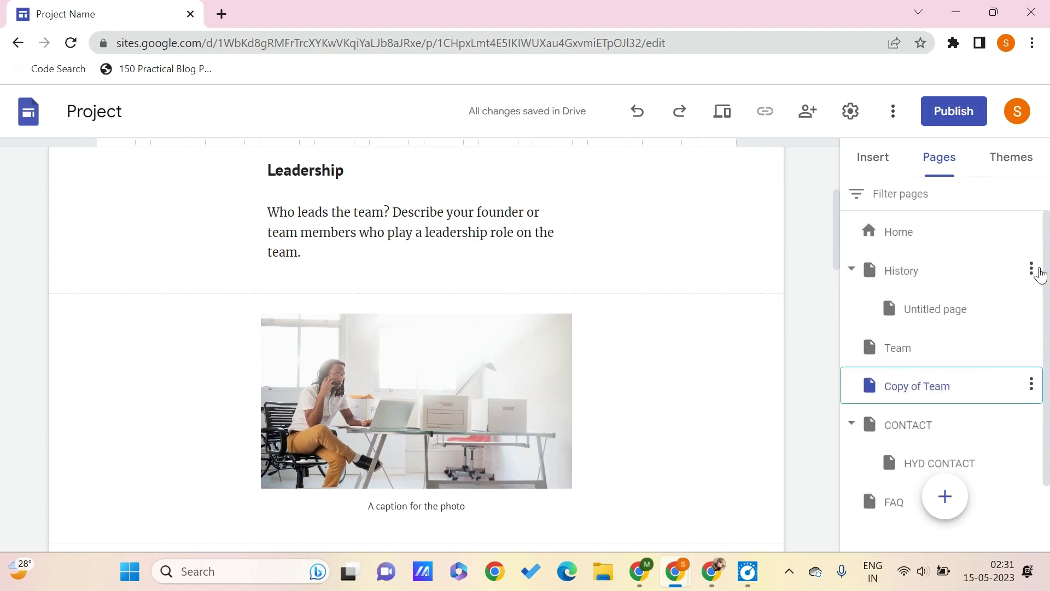
Delete the History page, moving Untitled page up to the top level
{"action": "left_click", "coordinate": [1032, 273]}
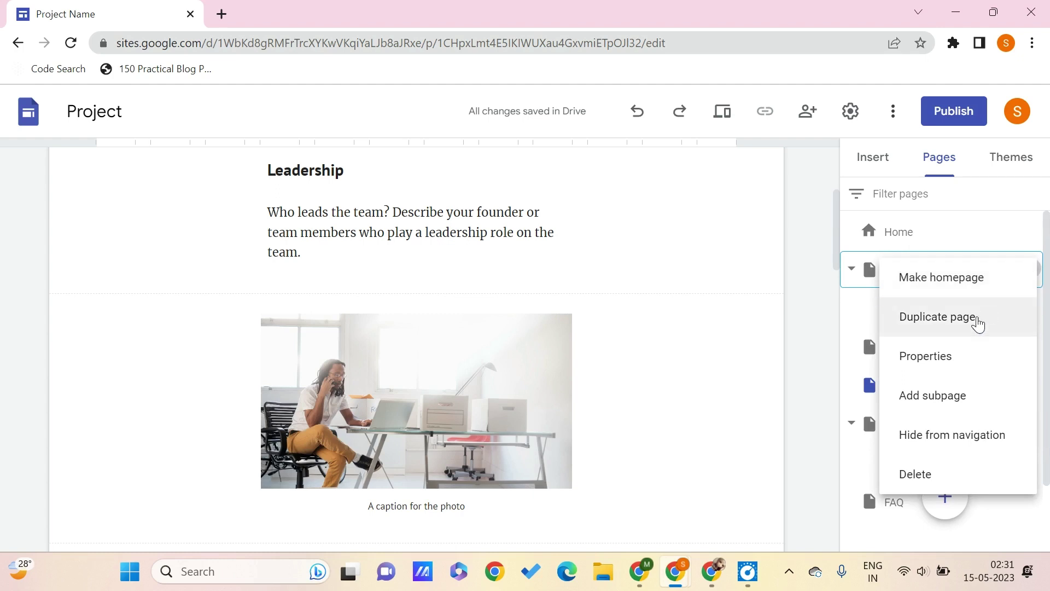
{"action": "left_click", "coordinate": [938, 474]}
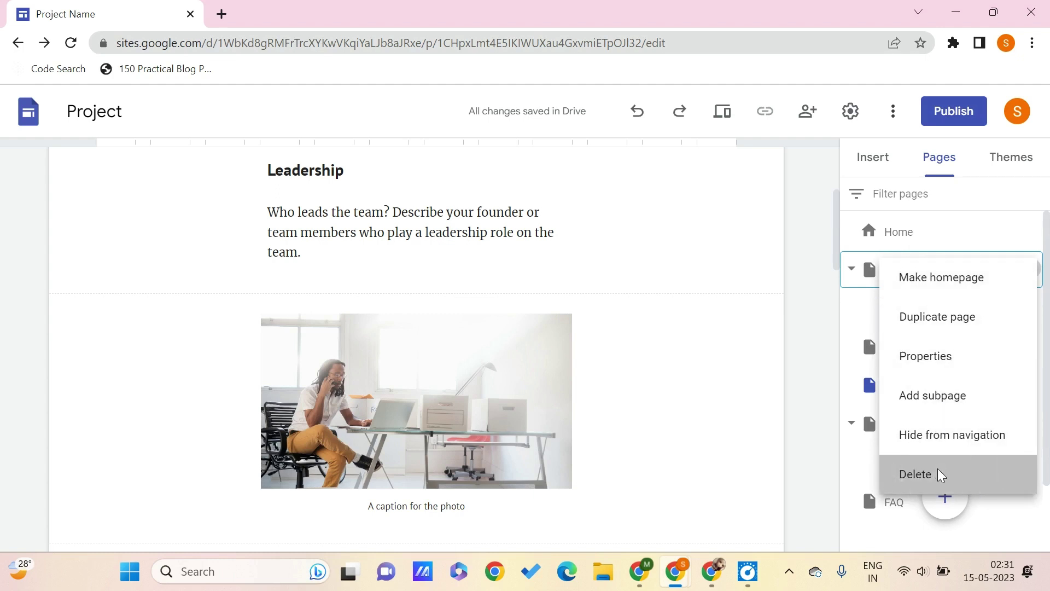
{"action": "left_click", "coordinate": [792, 438]}
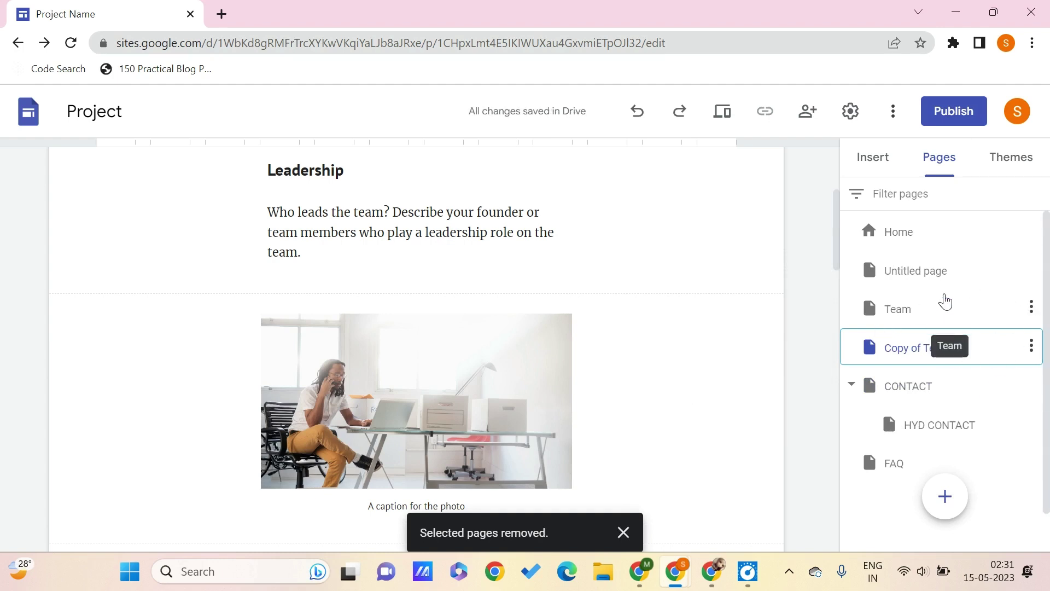
Delete the Team and Copy of Team pages
{"action": "left_click", "coordinate": [1032, 308]}
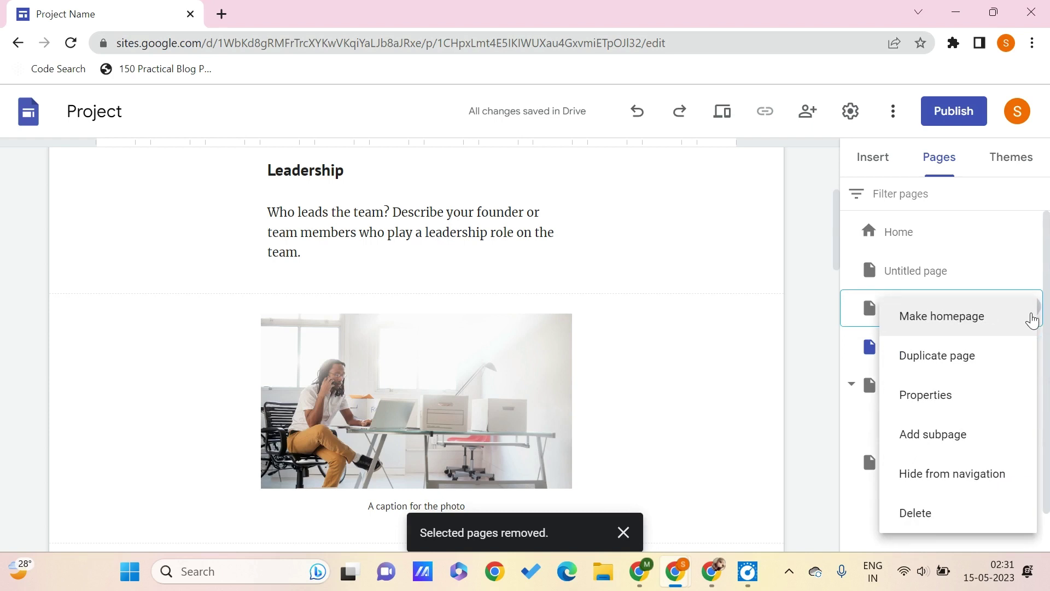
{"action": "left_click", "coordinate": [940, 514]}
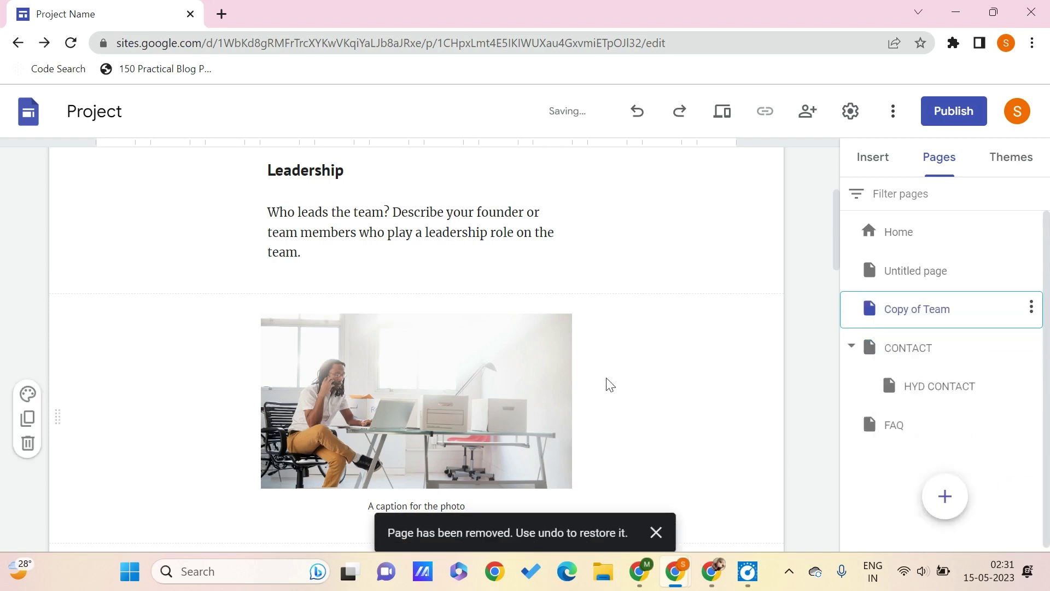
{"action": "left_click", "coordinate": [1032, 308]}
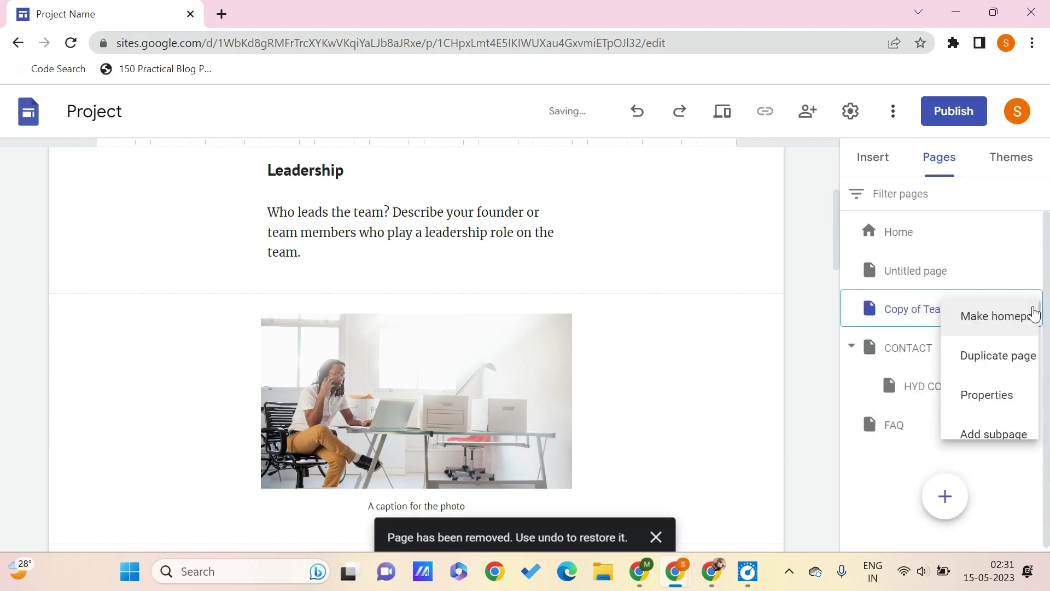
{"action": "left_click", "coordinate": [950, 508]}
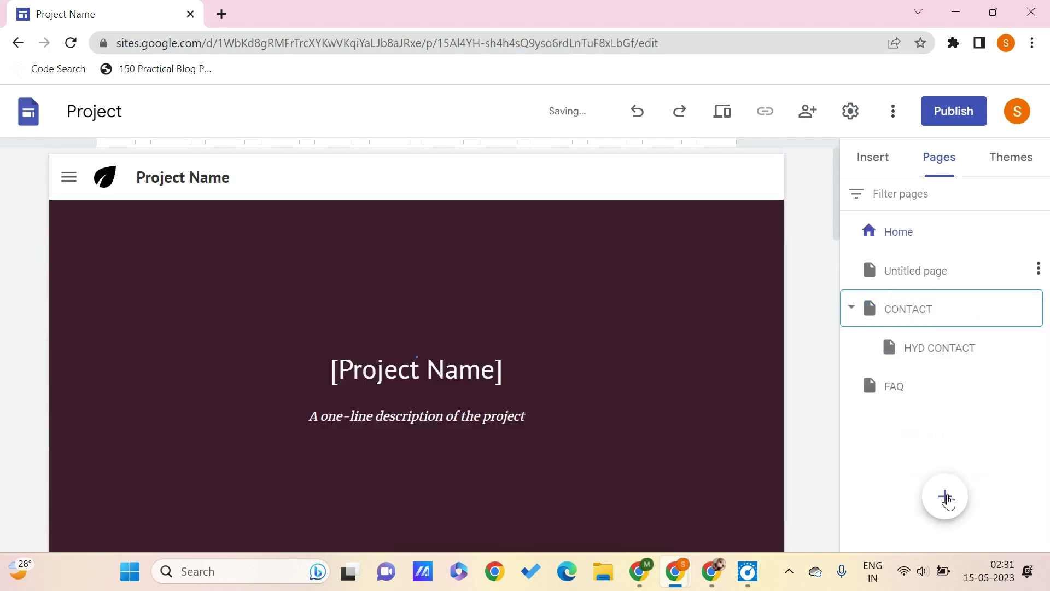
{"action": "mouse_move", "coordinate": [945, 497]}
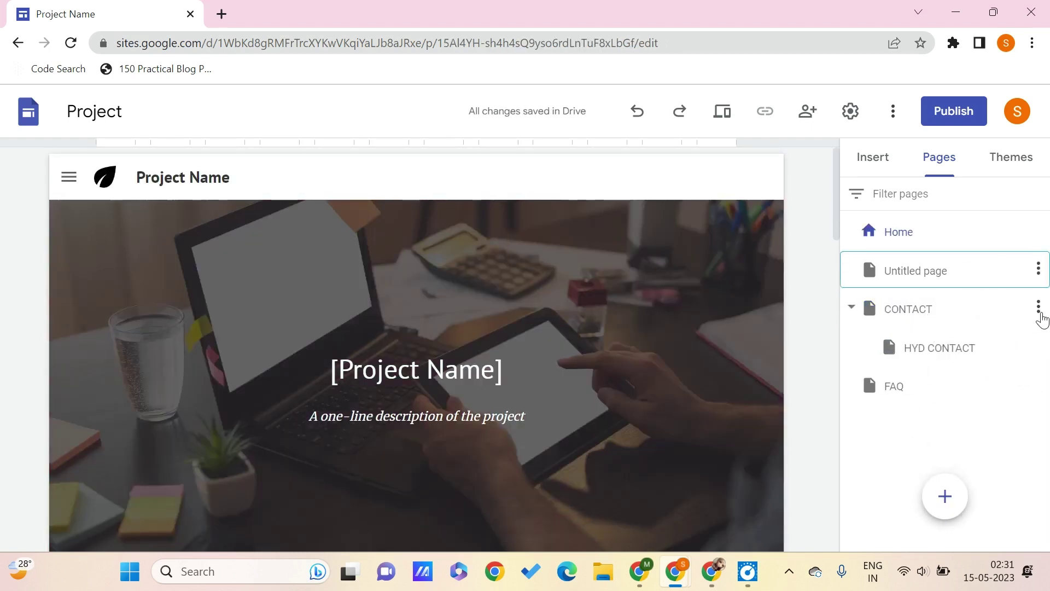
Delete CONTACT along with its nested HYD CONTACT page, leaving Home, Untitled page and FAQ
{"action": "left_click", "coordinate": [1039, 309]}
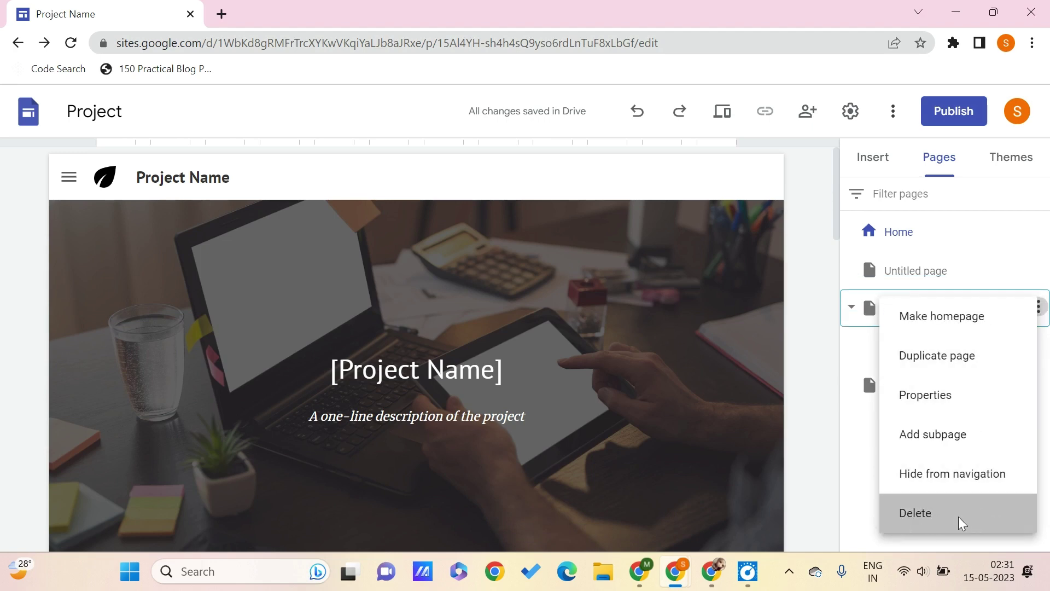
{"action": "left_click", "coordinate": [961, 520]}
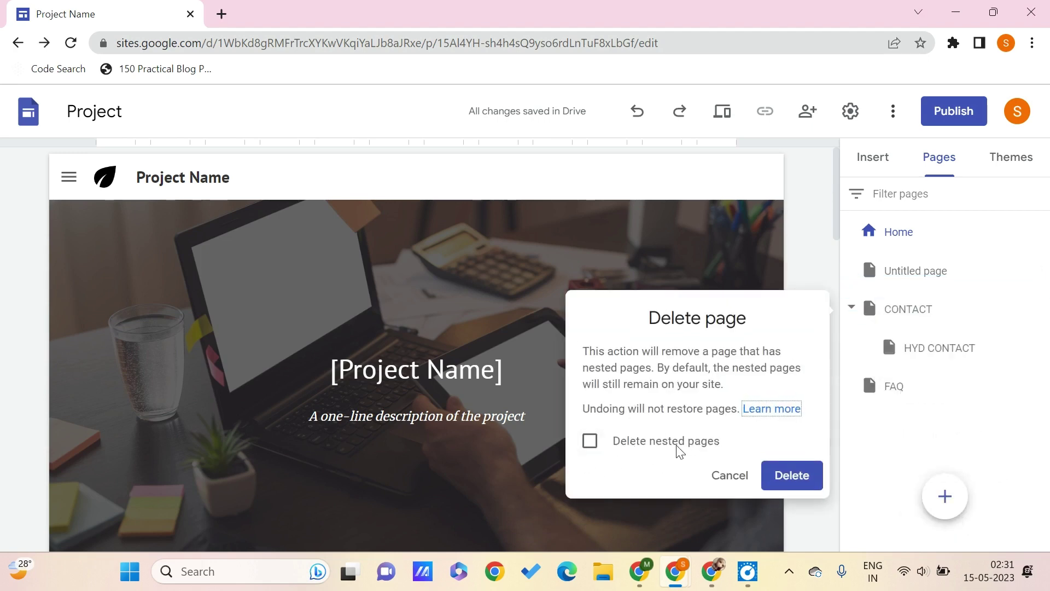
{"action": "left_click", "coordinate": [694, 439]}
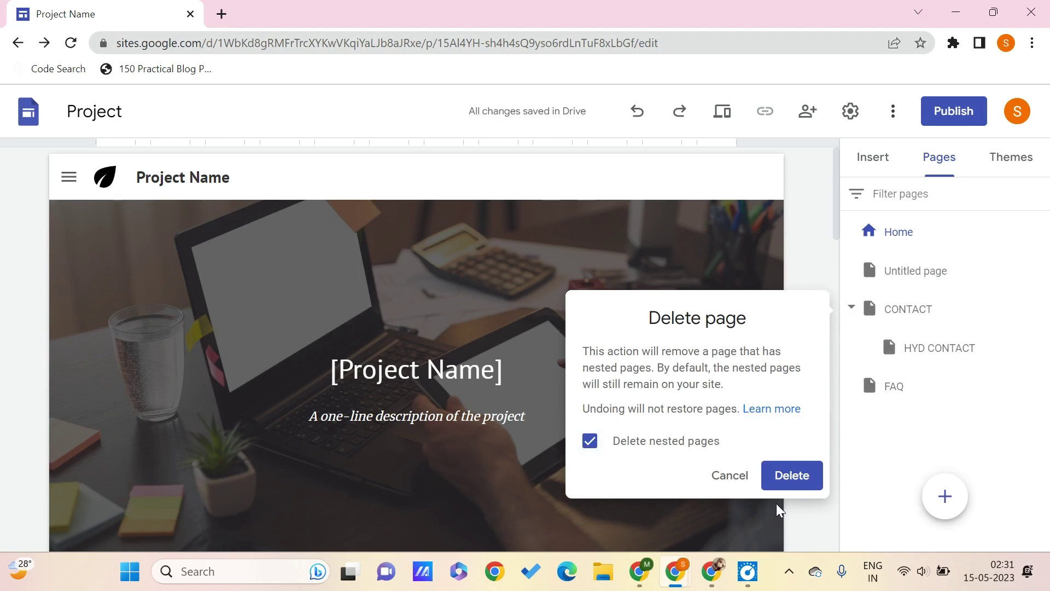
{"action": "left_click", "coordinate": [794, 476]}
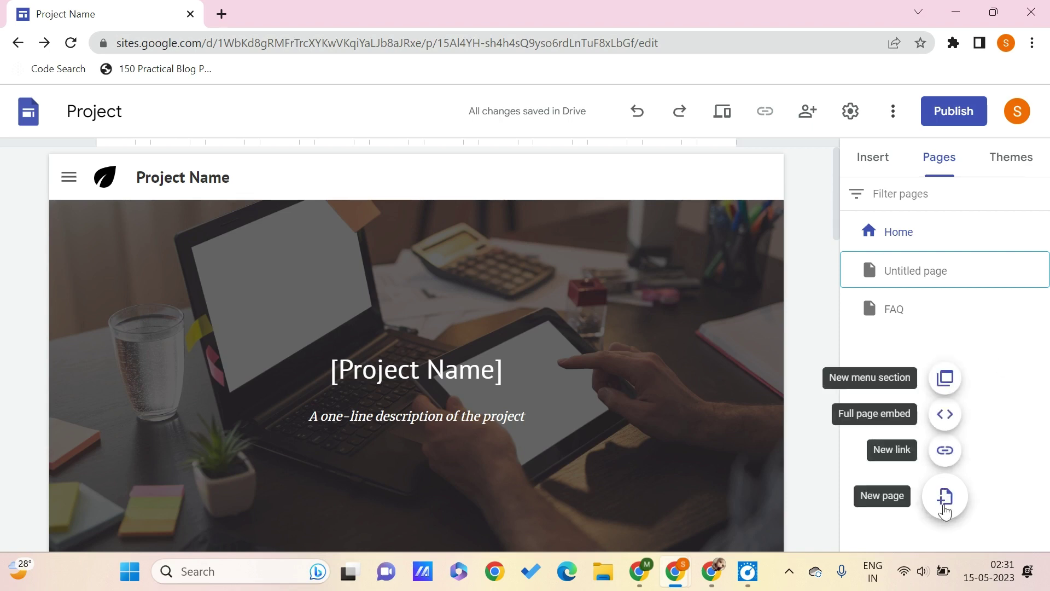
{"action": "left_click", "coordinate": [945, 501]}
{"action": "left_click", "coordinate": [945, 382]}
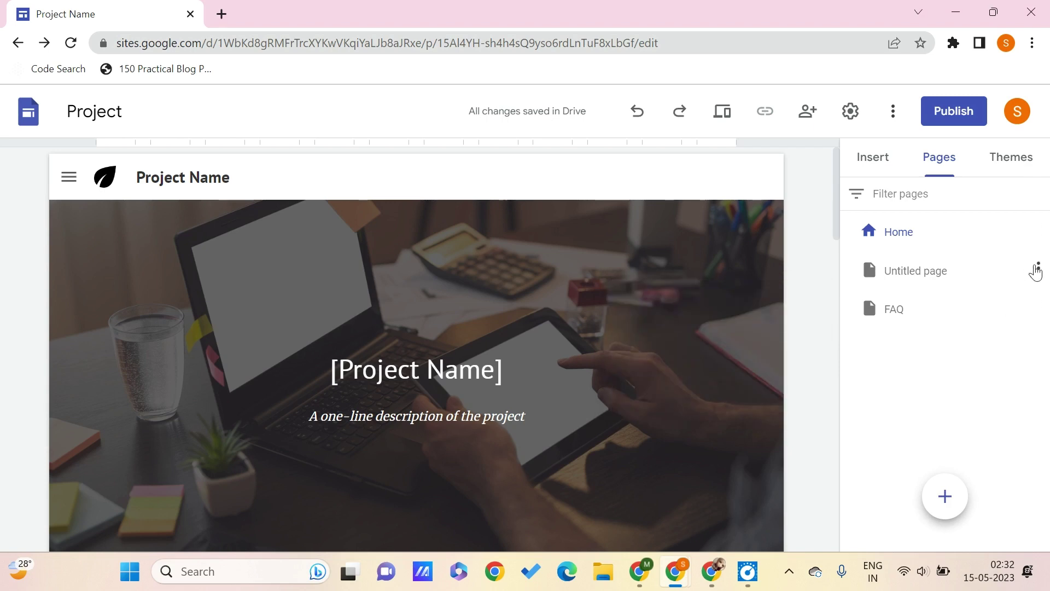
{"action": "left_click", "coordinate": [1039, 268]}
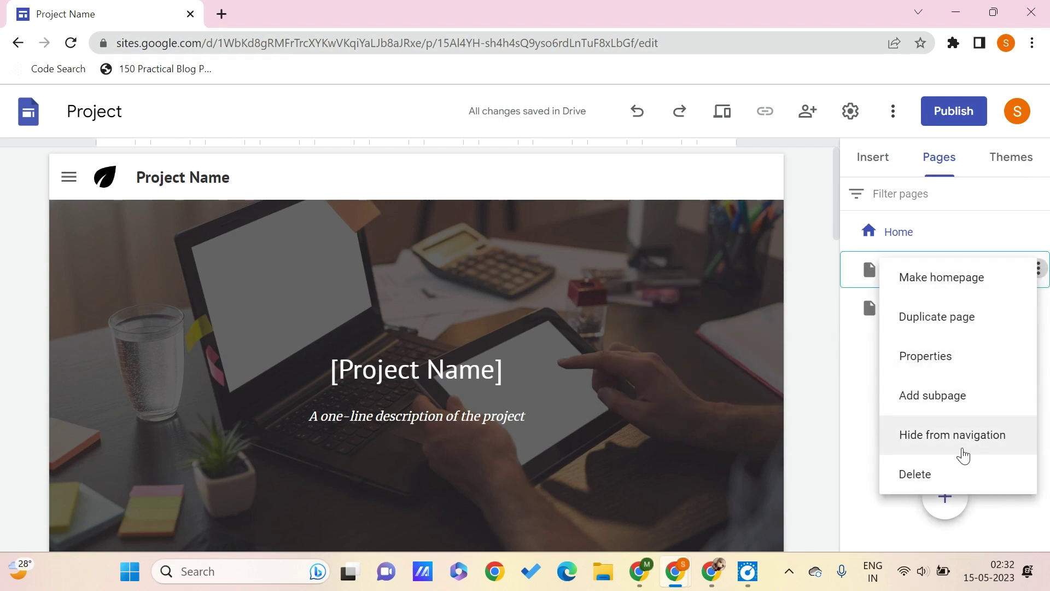
{"action": "left_click", "coordinate": [961, 453]}
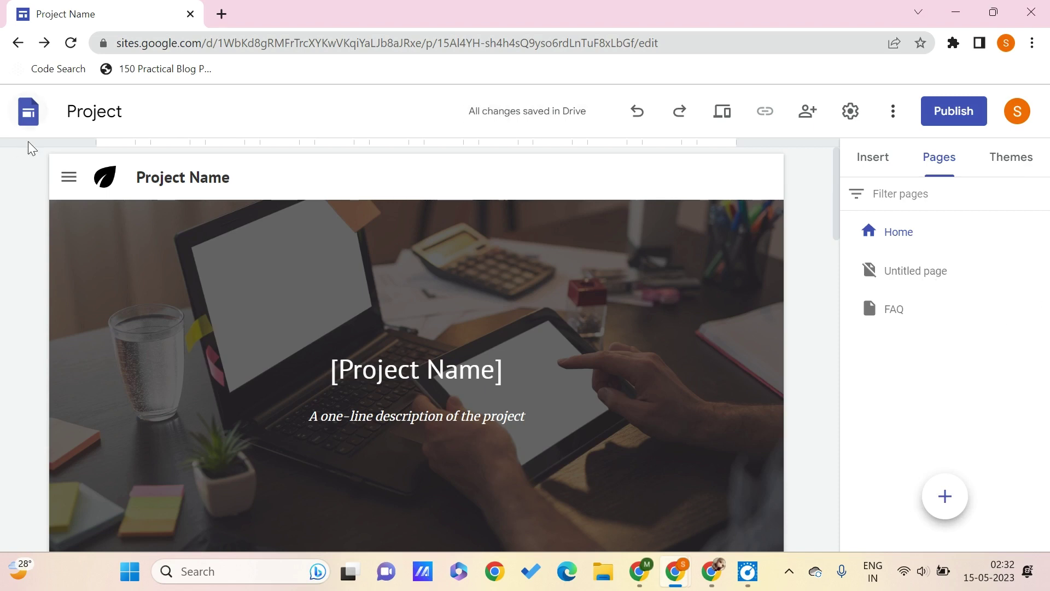
{"action": "left_click", "coordinate": [70, 180]}
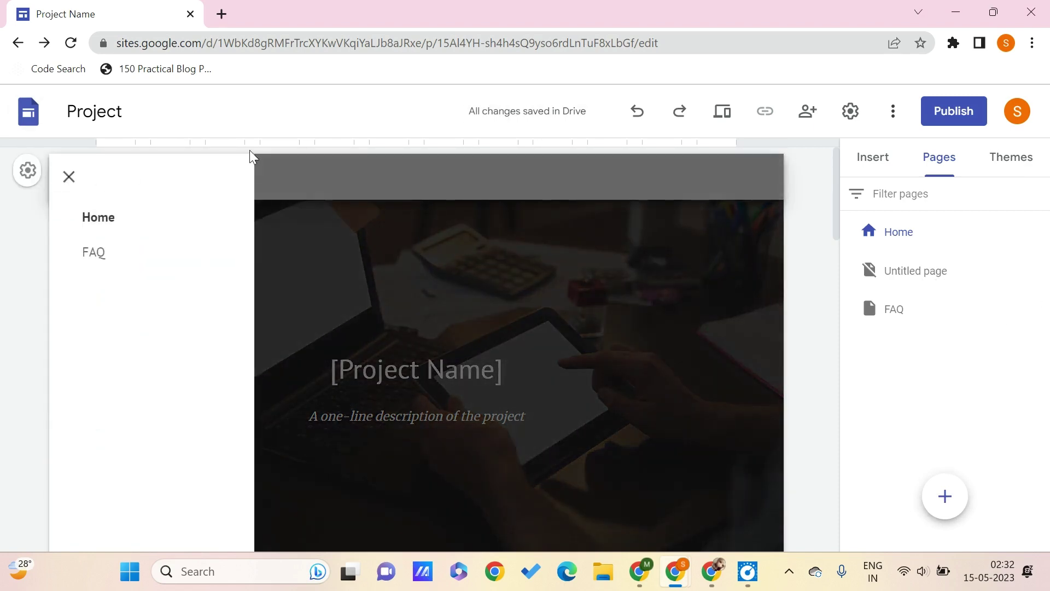
{"action": "left_click", "coordinate": [1038, 269]}
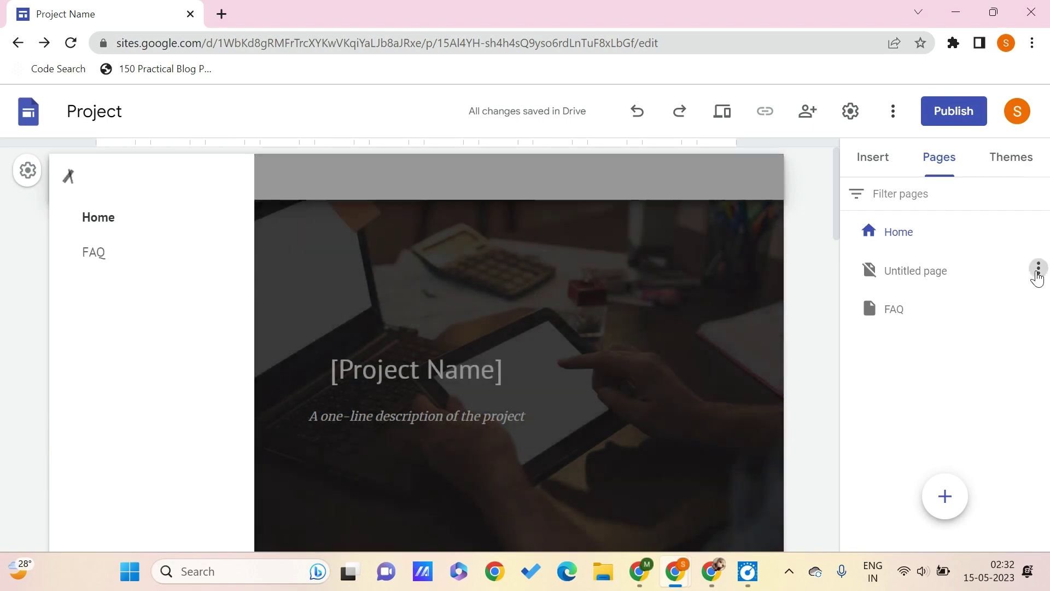
{"action": "left_click", "coordinate": [957, 441]}
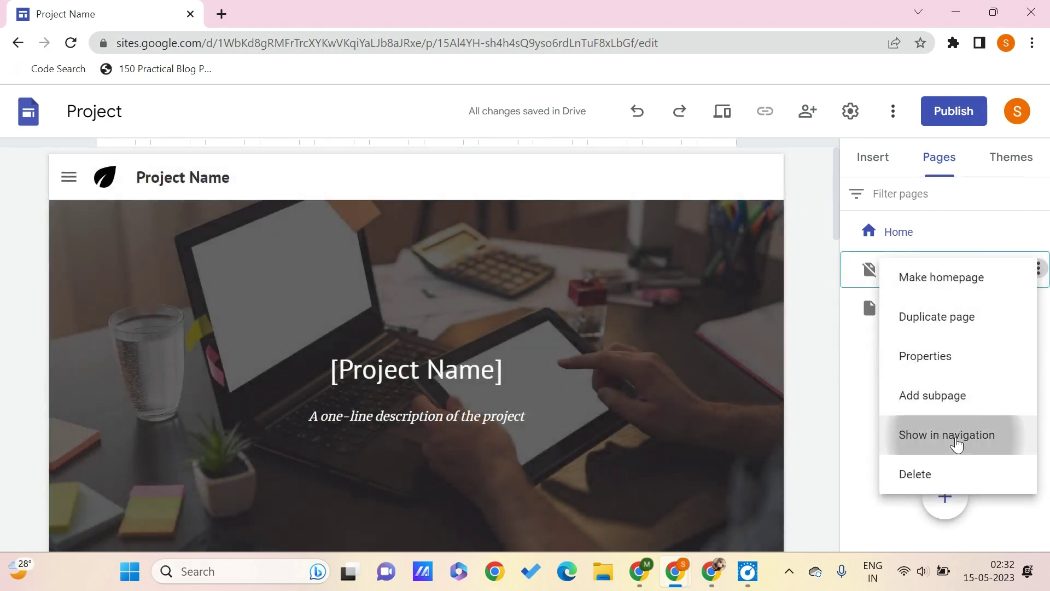